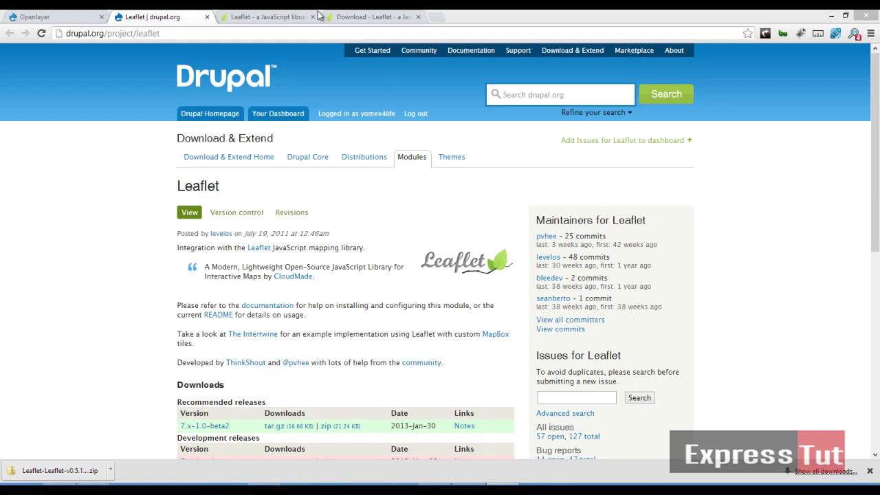
Look over the Leaflet library site at leafletjs.com, then go back to the drupal.org Leaflet module page.
{"action": "left_click", "coordinate": [275, 17]}
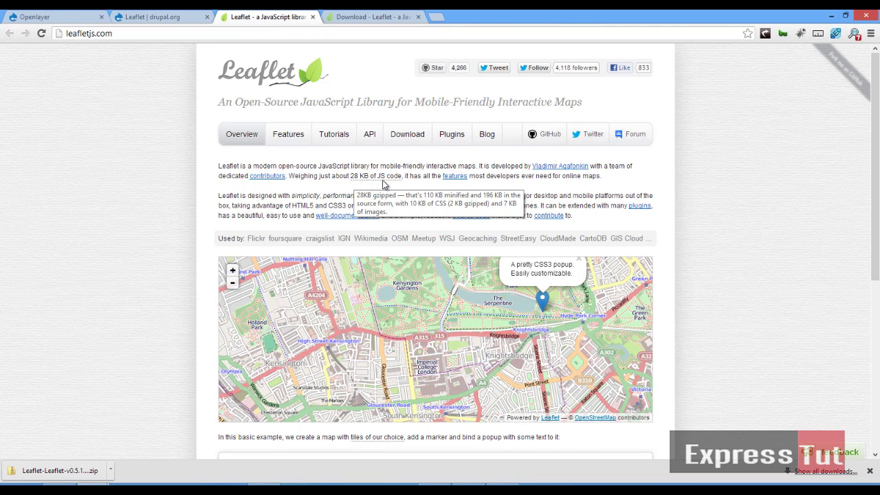
{"action": "mouse_move", "coordinate": [421, 185]}
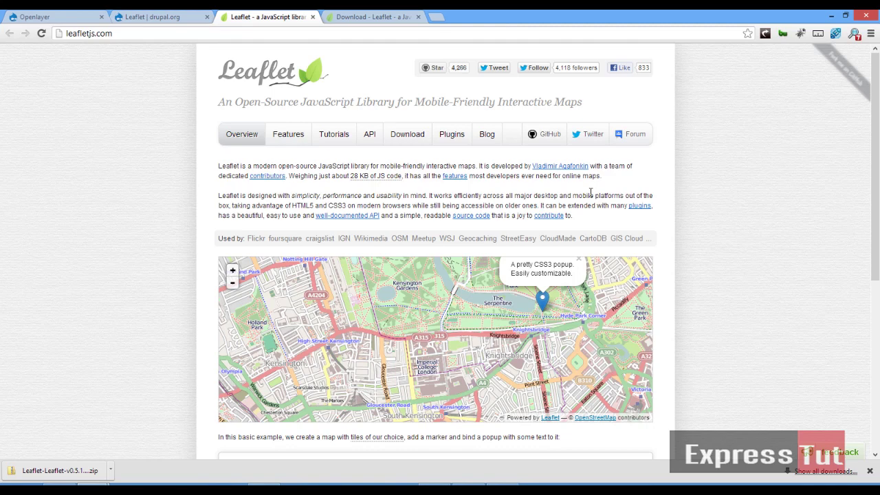
{"action": "left_click", "coordinate": [140, 21]}
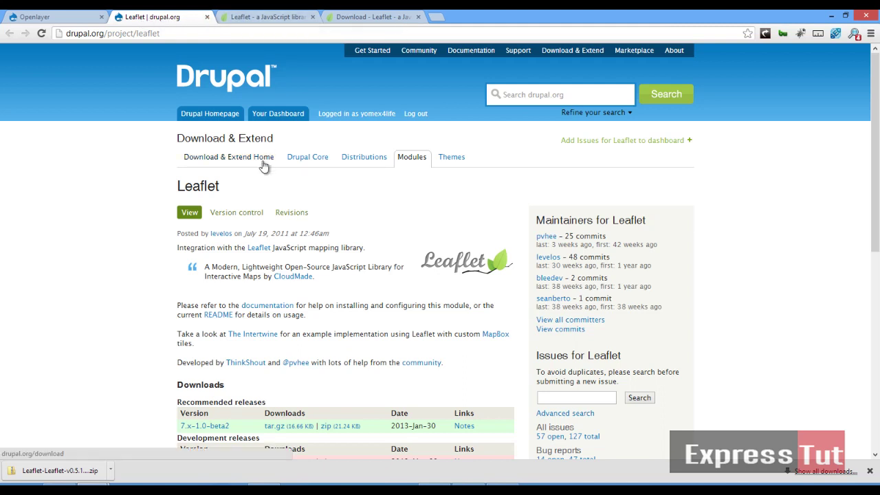
In a Drush prompt, change to the c:/wamp/www/layer site folder and clear the console.
{"action": "left_click", "coordinate": [264, 484]}
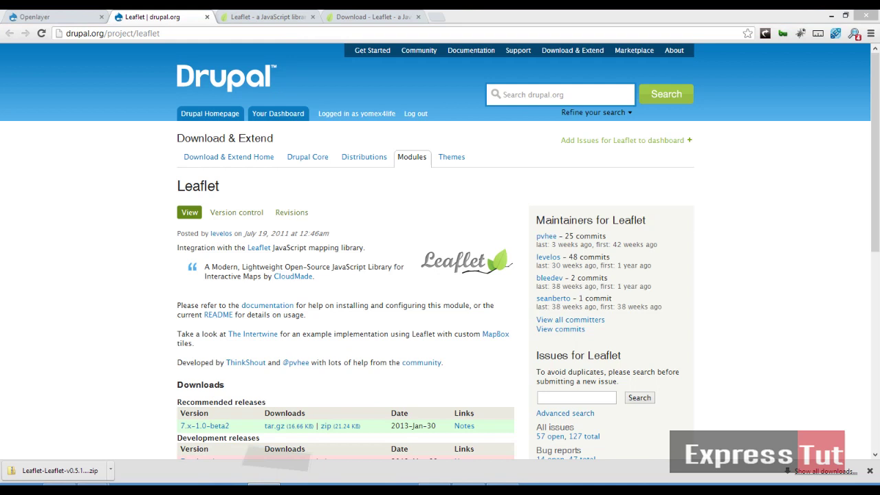
{"action": "type", "text": "cd c:"}
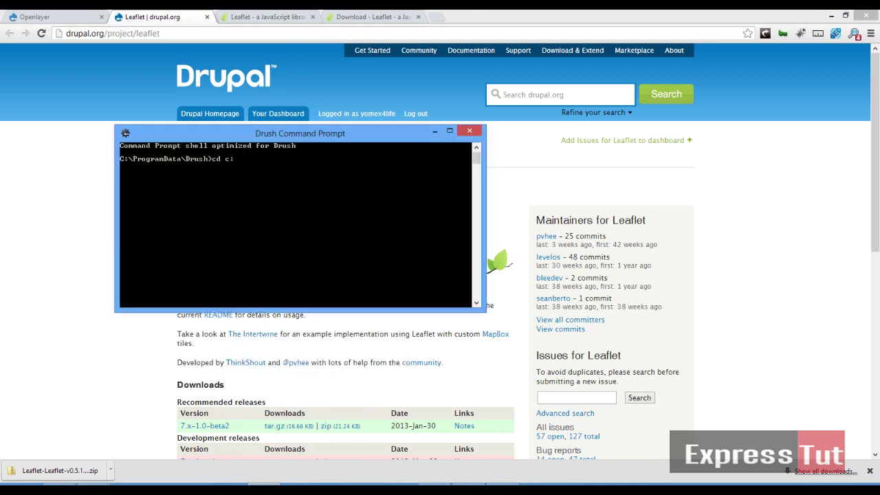
{"action": "type", "text": "/wamp/www/layer"}
{"action": "key", "text": "Return"}
{"action": "type", "text": "cl"}
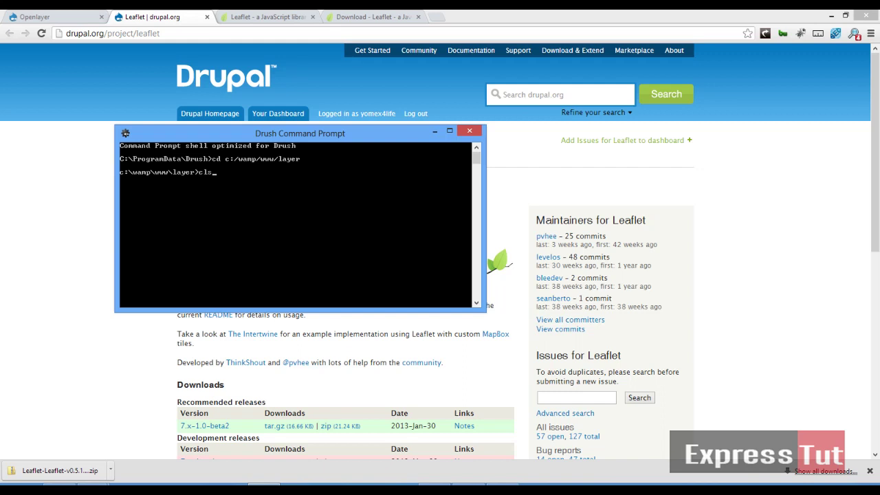
{"action": "type", "text": "s"}
{"action": "key", "text": "Return"}
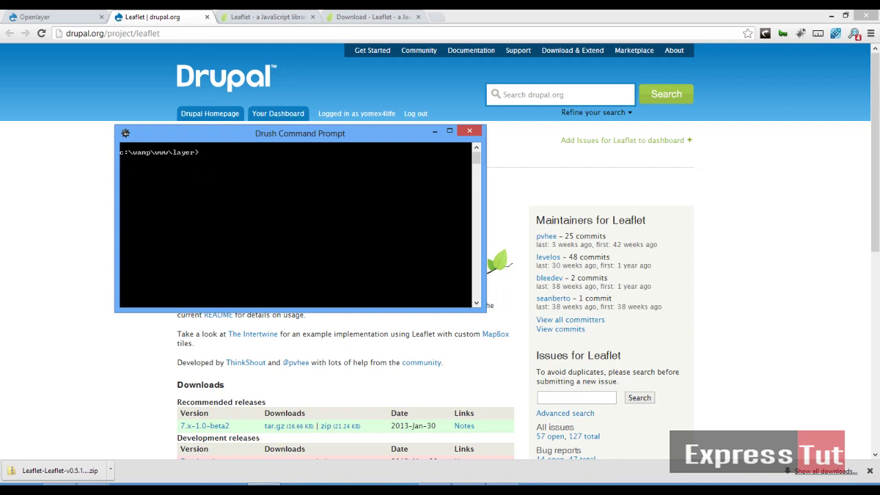
Download the leaflet module with drush dl, then enable leaflet_views and leaflet with -y.
{"action": "type", "text": "drush dl leaflet"}
{"action": "key", "text": "Return"}
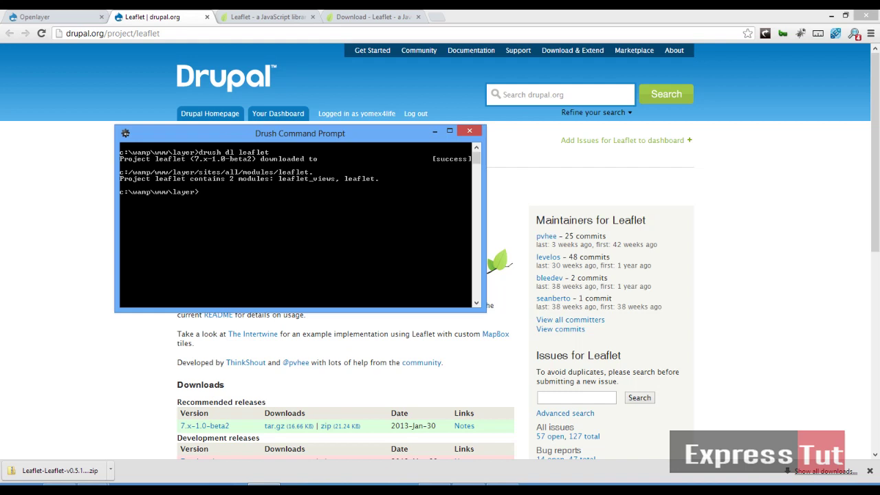
{"action": "type", "text": "drush en leaflet_views leafle"}
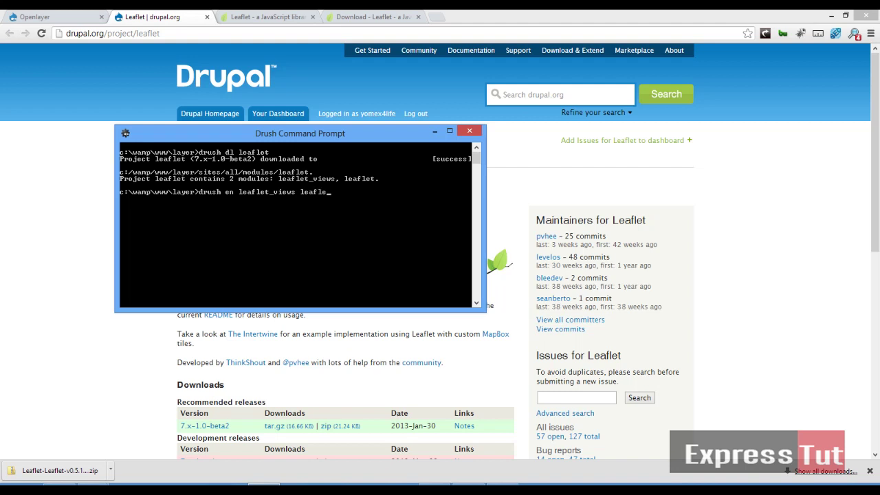
{"action": "type", "text": "t -y"}
{"action": "key", "text": "Return"}
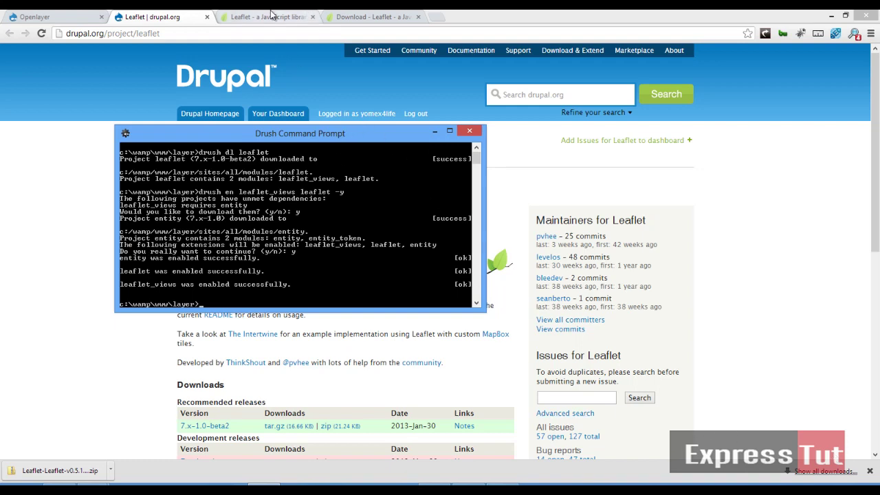
Confirm the Leaflet library files are in sites/all/libraries/leaflet, then minimise Explorer.
{"action": "left_click", "coordinate": [355, 13]}
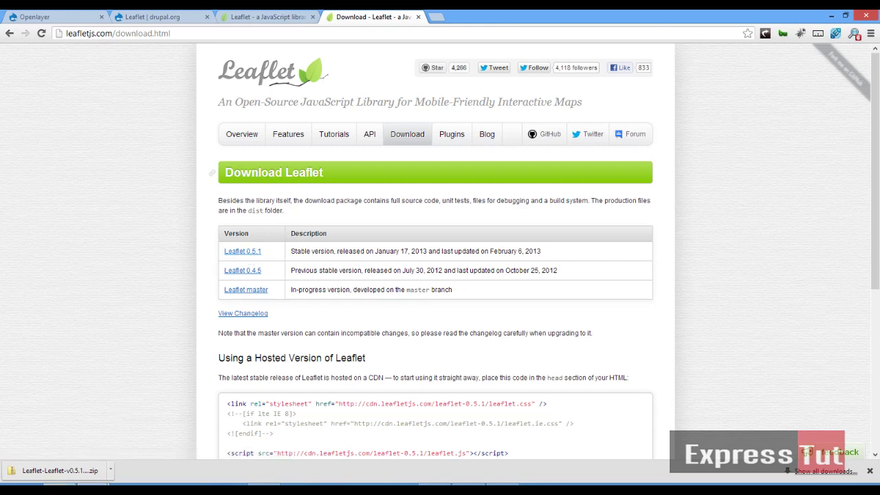
{"action": "left_click", "coordinate": [61, 489]}
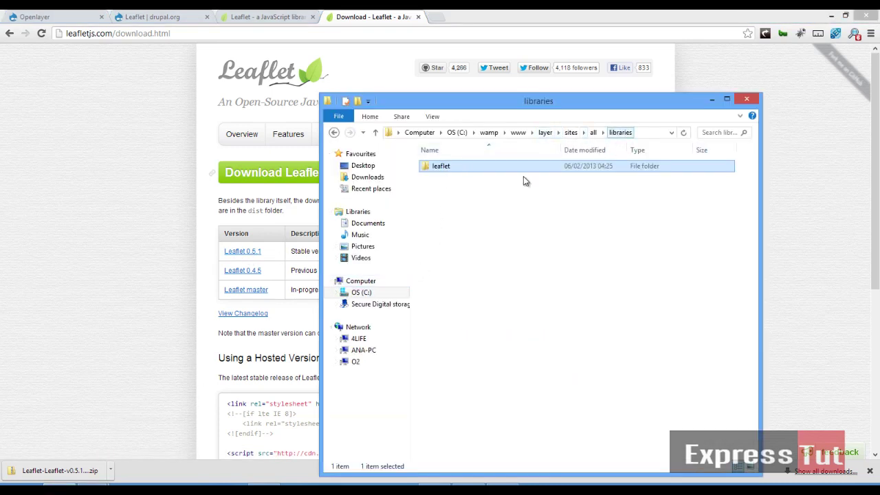
{"action": "double_click", "coordinate": [443, 171]}
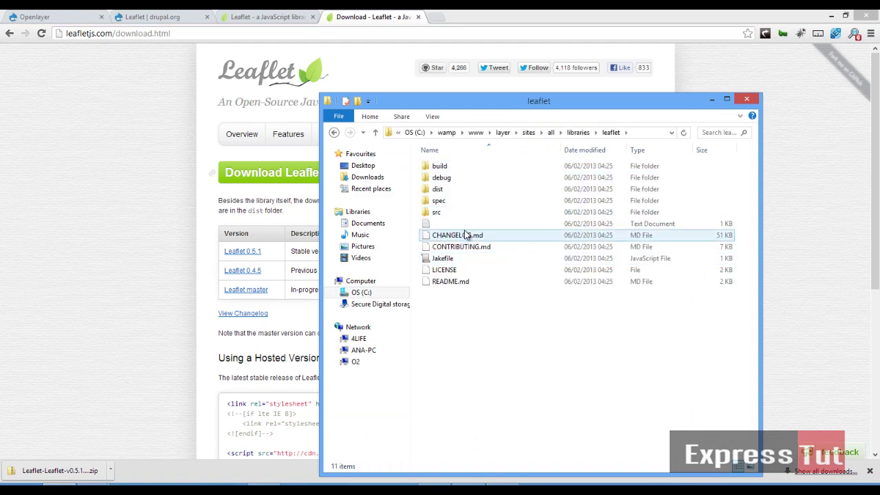
{"action": "left_click", "coordinate": [712, 100]}
Add a content type named 'leaflet' under Structure > Content types and save it to add fields.
{"action": "left_click", "coordinate": [41, 16]}
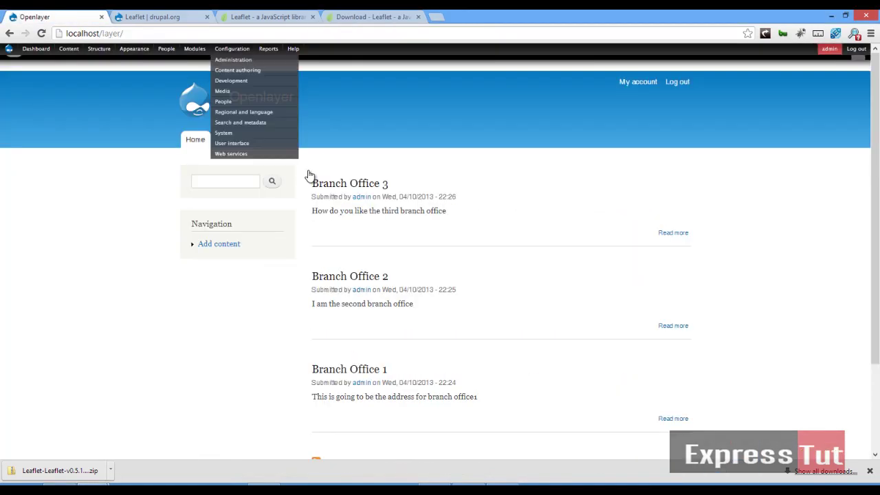
{"action": "left_click", "coordinate": [196, 141]}
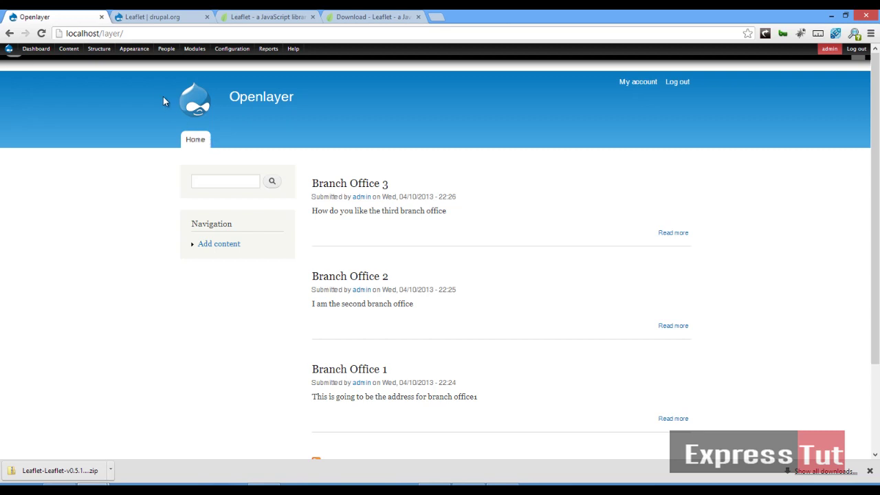
{"action": "mouse_move", "coordinate": [94, 52]}
{"action": "mouse_move", "coordinate": [104, 71]}
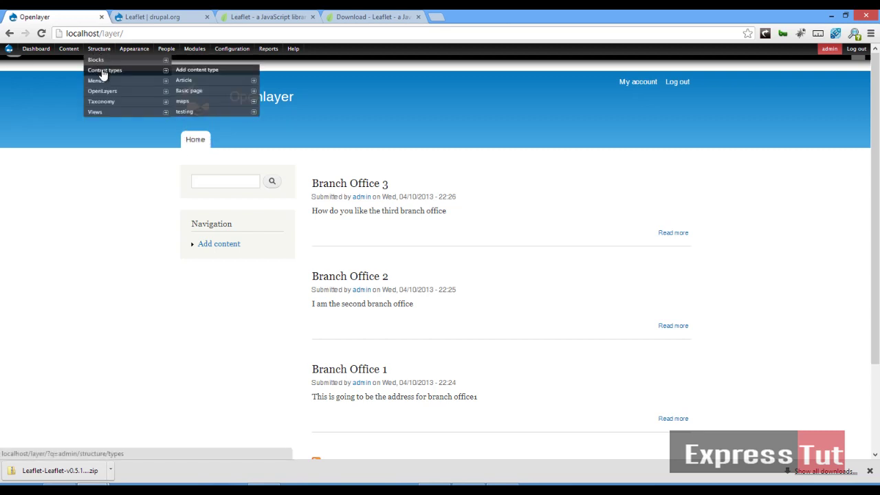
{"action": "mouse_move", "coordinate": [200, 84]}
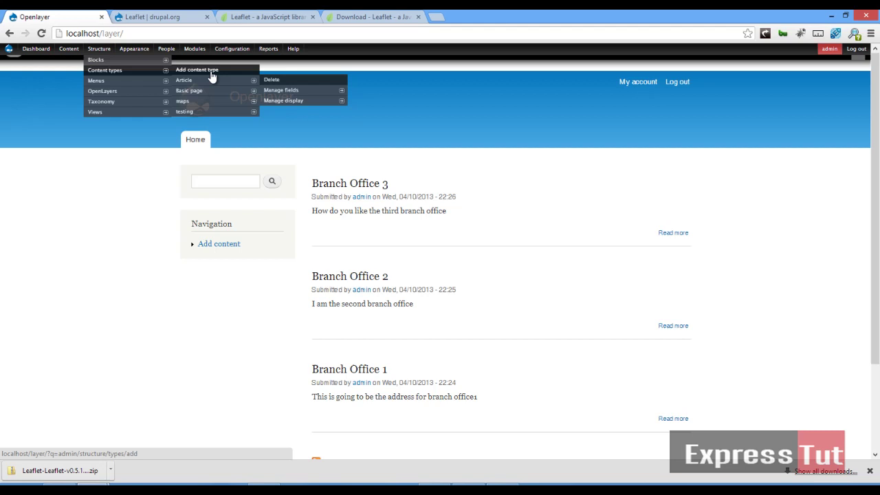
{"action": "left_click", "coordinate": [214, 70]}
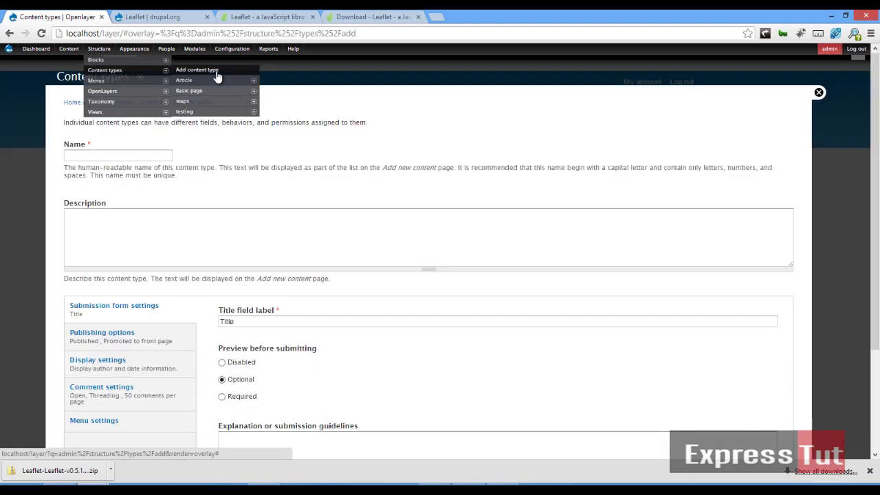
{"action": "left_click", "coordinate": [148, 154]}
{"action": "type", "text": "leaflet"}
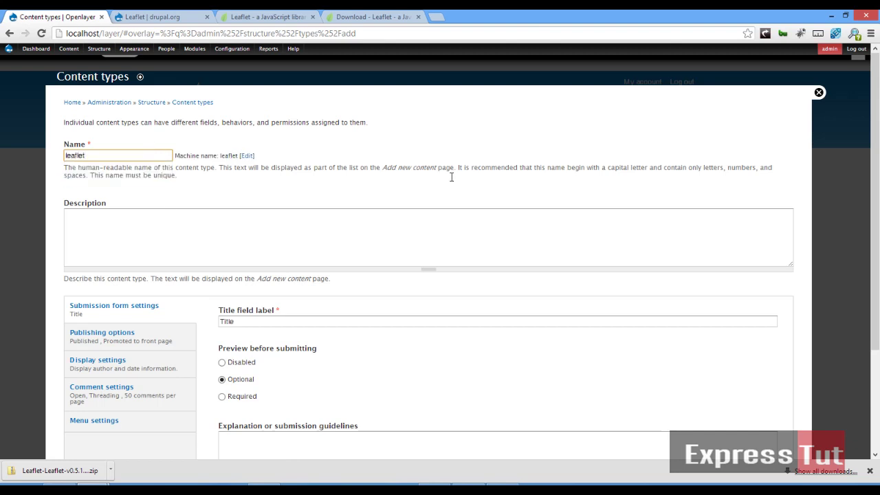
{"action": "scroll", "coordinate": [305, 308], "scroll_direction": "down", "scroll_amount": 3}
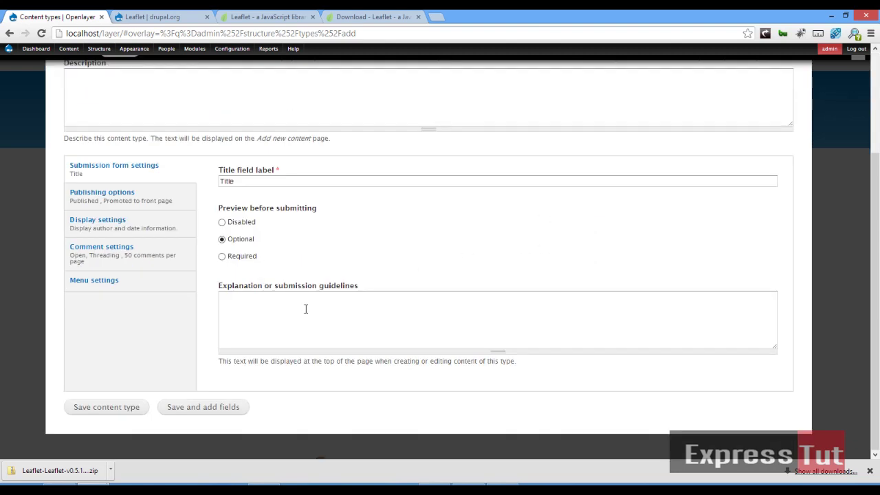
{"action": "left_click", "coordinate": [196, 407]}
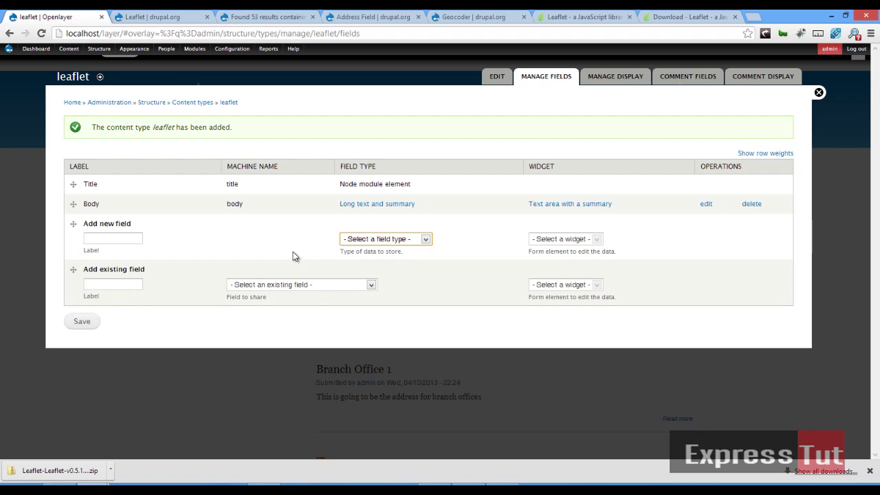
{"action": "left_click", "coordinate": [358, 16]}
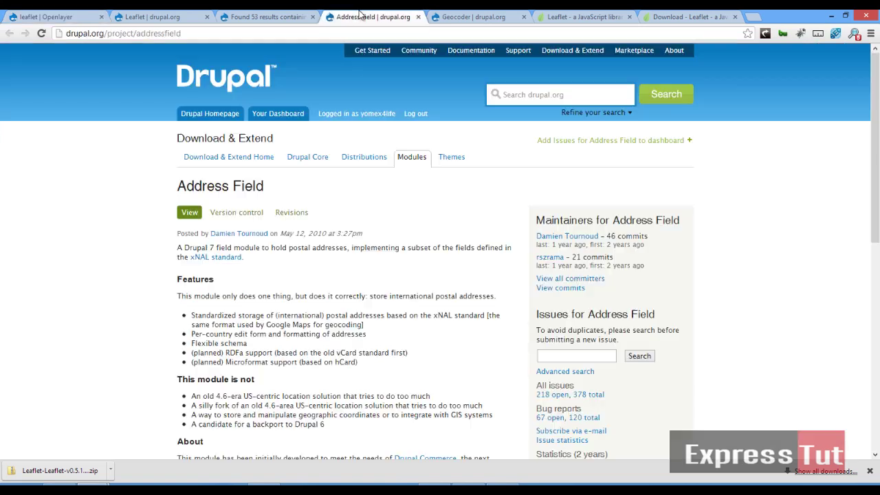
{"action": "left_click", "coordinate": [463, 18]}
{"action": "scroll", "coordinate": [373, 208], "scroll_direction": "down", "scroll_amount": 3}
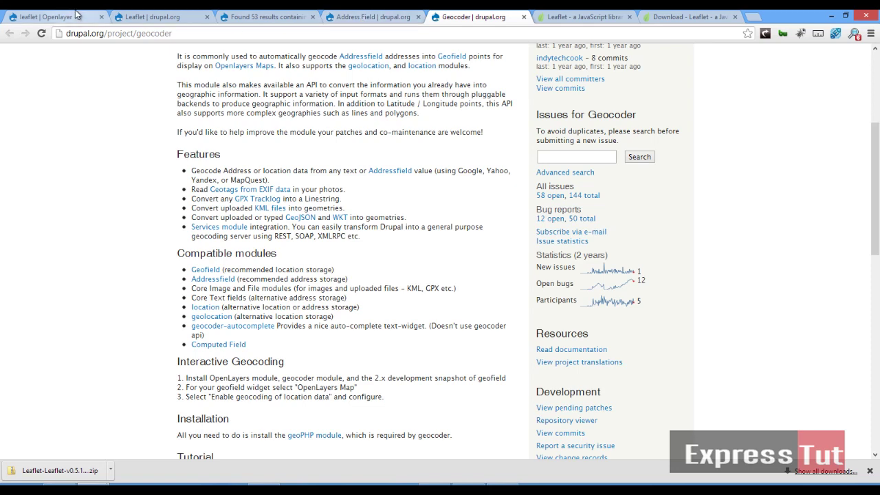
{"action": "key", "text": "ctrl+1"}
{"action": "left_click", "coordinate": [334, 15]}
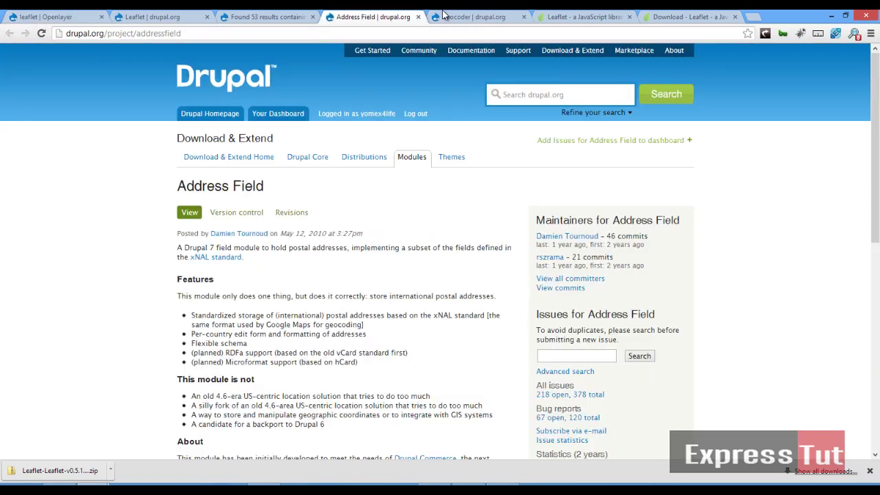
{"action": "left_click", "coordinate": [448, 16]}
Enter 'add1' as the label of a new field on the leaflet content type.
{"action": "left_click", "coordinate": [47, 15]}
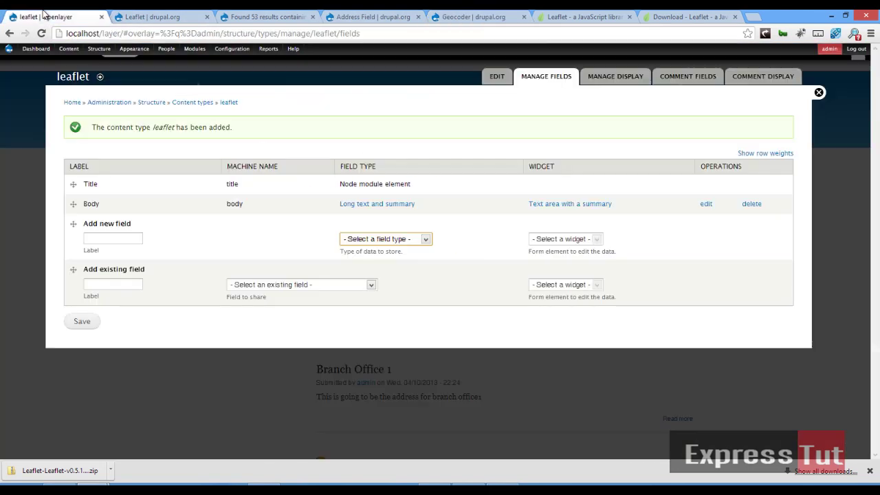
{"action": "left_click", "coordinate": [411, 241]}
{"action": "left_click", "coordinate": [410, 240]}
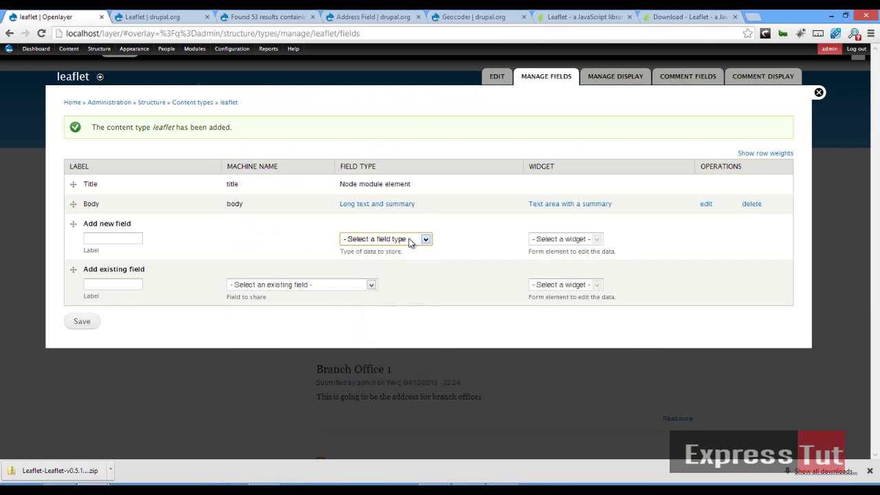
{"action": "left_click", "coordinate": [102, 238]}
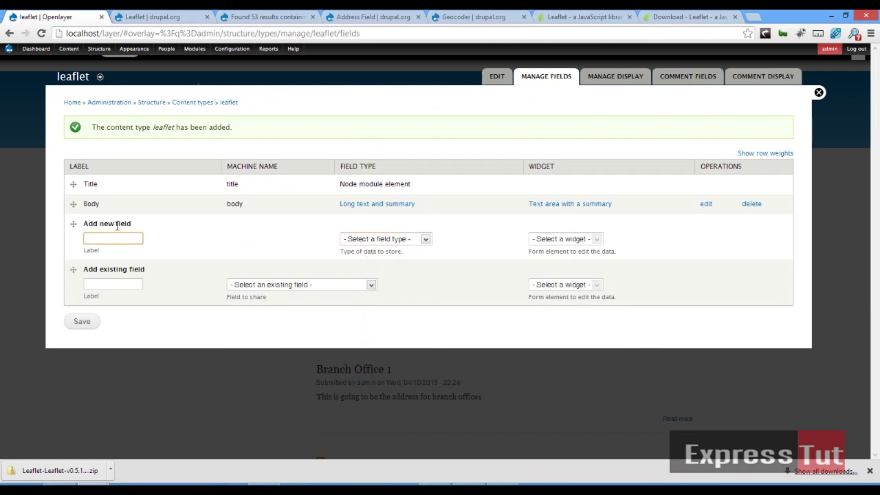
{"action": "type", "text": "a"}
{"action": "key", "text": "BackSpace"}
{"action": "type", "text": "d"}
{"action": "key", "text": "BackSpace"}
{"action": "type", "text": "add1"}
Make add1 a Postal address field with the Dynamic address form widget and save it.
{"action": "left_click", "coordinate": [385, 240]}
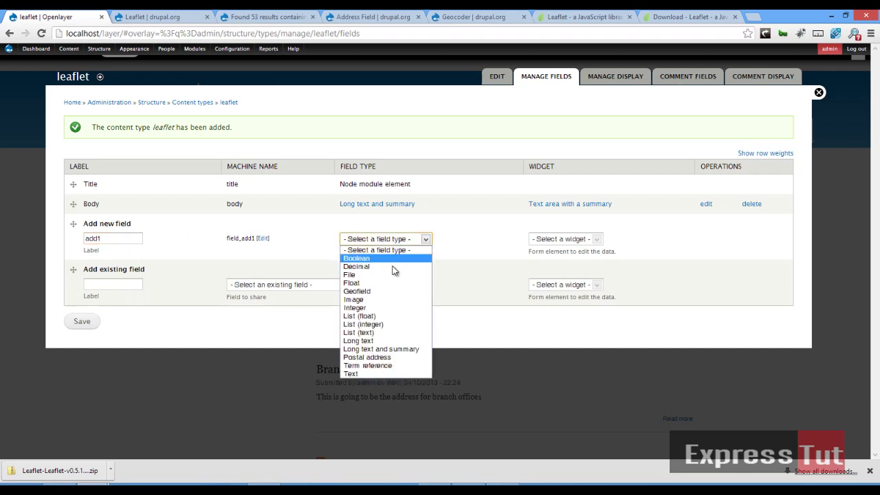
{"action": "left_click", "coordinate": [403, 357]}
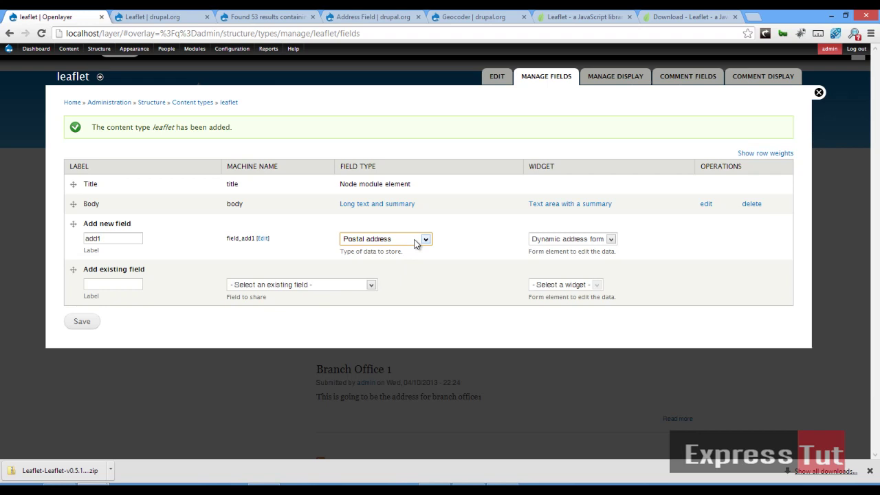
{"action": "left_click", "coordinate": [555, 240]}
{"action": "left_click", "coordinate": [559, 249]}
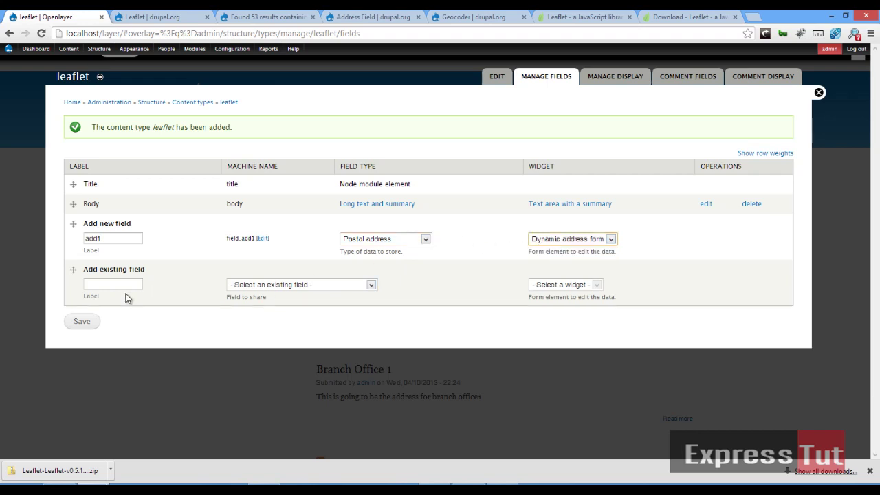
{"action": "left_click", "coordinate": [83, 323]}
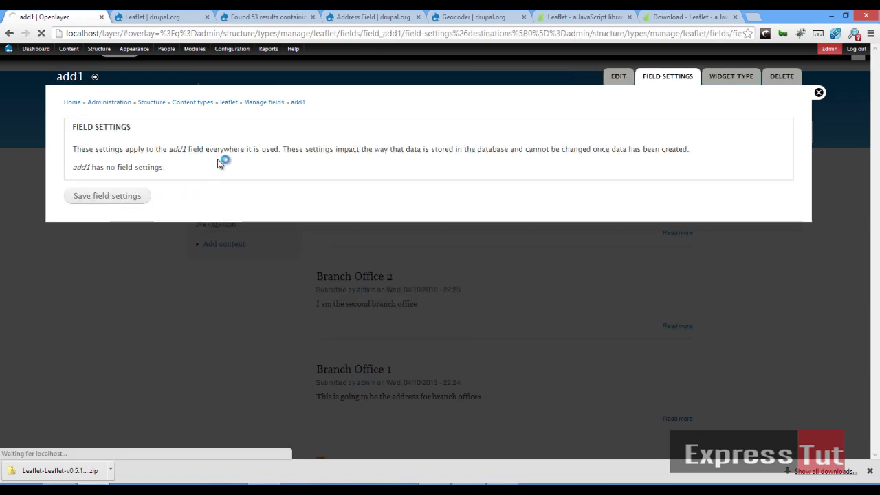
Select United Kingdom in add1's Available countries list and save the field settings.
{"action": "scroll", "coordinate": [137, 222], "scroll_direction": "down", "scroll_amount": 5}
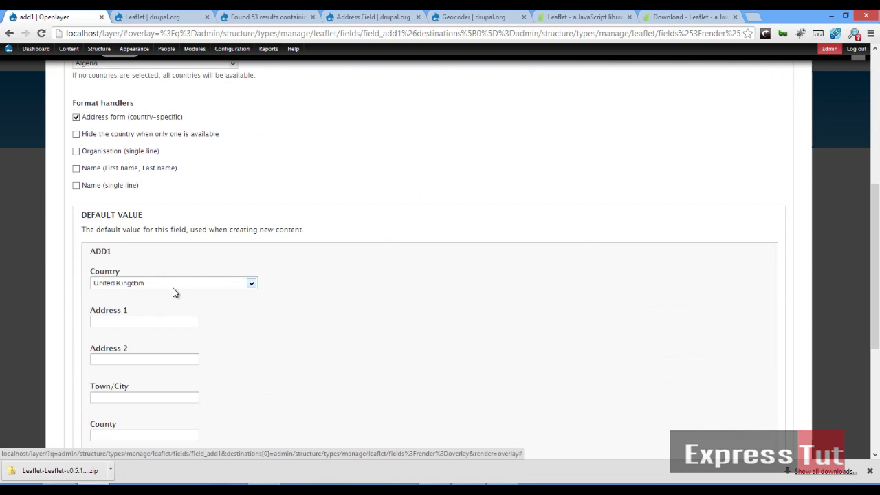
{"action": "scroll", "coordinate": [173, 172], "scroll_direction": "up", "scroll_amount": 3}
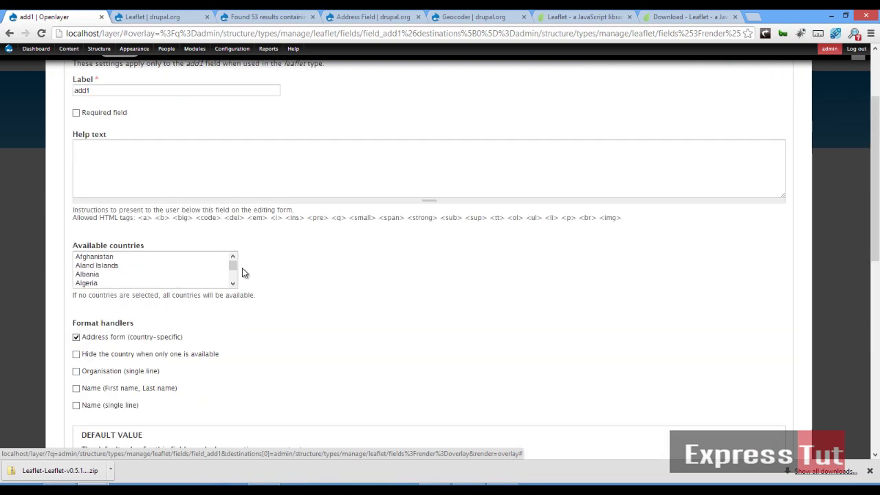
{"action": "left_click_drag", "start_coordinate": [232, 263], "coordinate": [235, 282]}
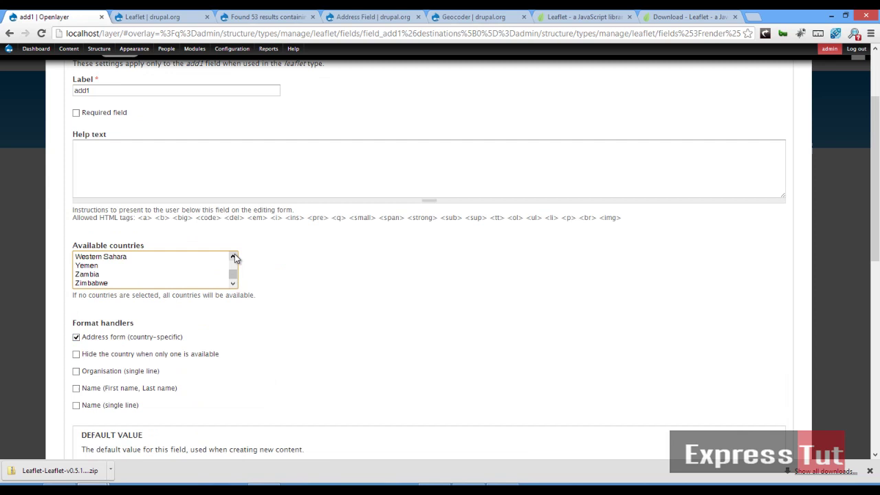
{"action": "left_click", "coordinate": [233, 256]}
{"action": "left_click", "coordinate": [234, 256]}
{"action": "left_click", "coordinate": [233, 257]}
{"action": "left_click", "coordinate": [234, 257]}
{"action": "left_click", "coordinate": [234, 257]}
{"action": "left_click", "coordinate": [234, 257]}
{"action": "left_click", "coordinate": [233, 257]}
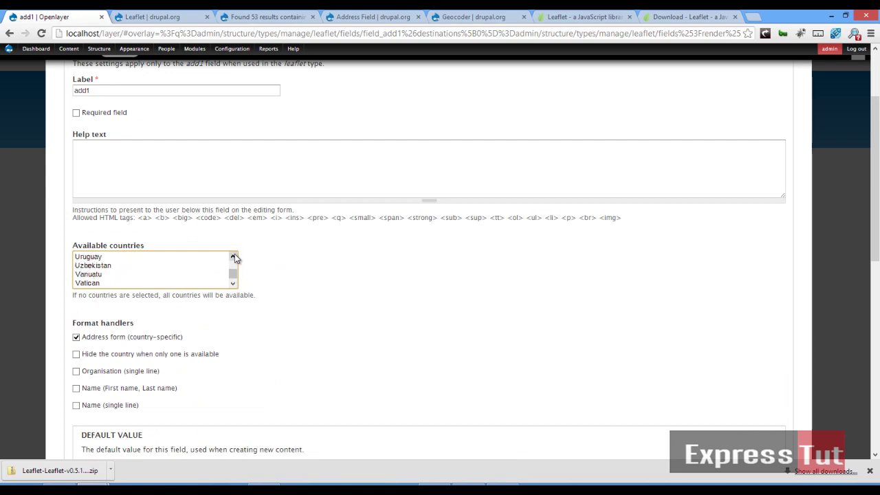
{"action": "left_click", "coordinate": [233, 256]}
{"action": "left_click", "coordinate": [233, 257]}
{"action": "left_click", "coordinate": [234, 256]}
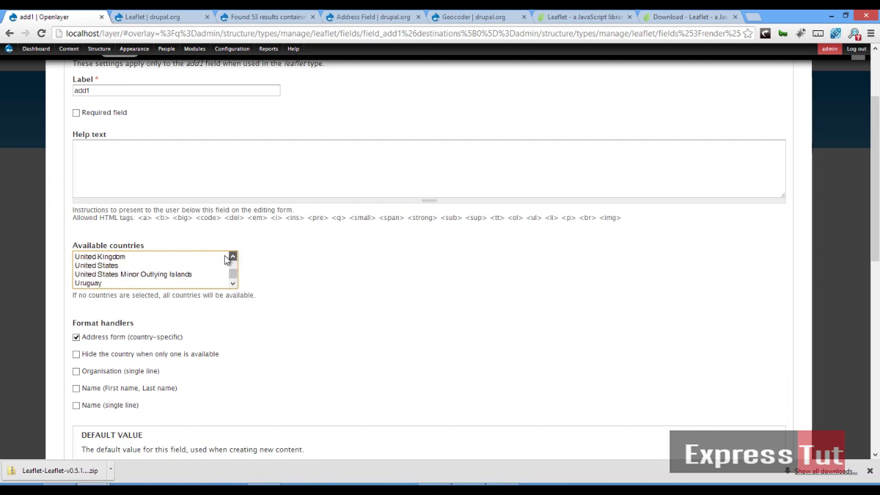
{"action": "left_click", "coordinate": [179, 257]}
{"action": "scroll", "coordinate": [363, 278], "scroll_direction": "down", "scroll_amount": 3}
{"action": "scroll", "coordinate": [365, 291], "scroll_direction": "down", "scroll_amount": 5}
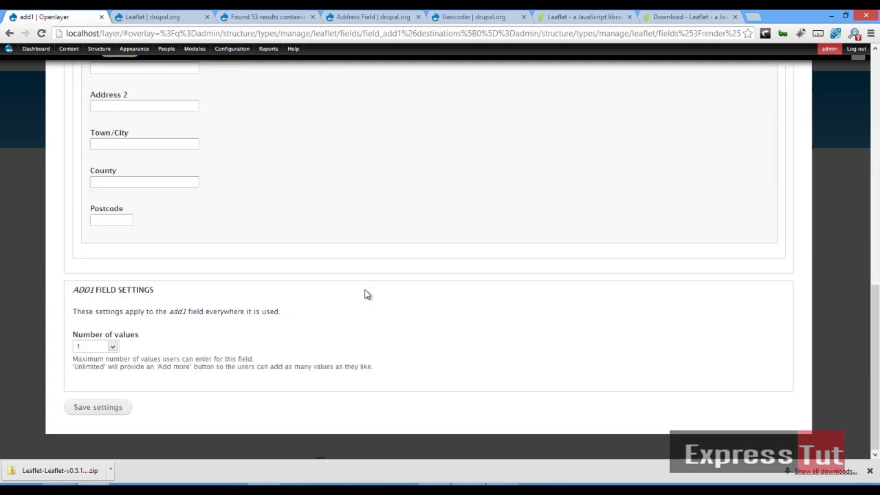
{"action": "left_click", "coordinate": [89, 410]}
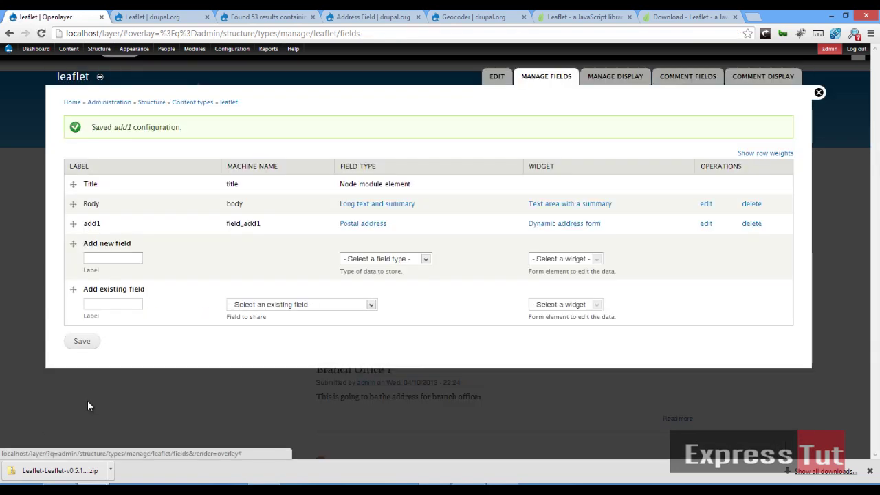
Add a 'geoleaflet' field of type Geofield with the 'Geocode from another field' widget.
{"action": "left_click", "coordinate": [110, 255]}
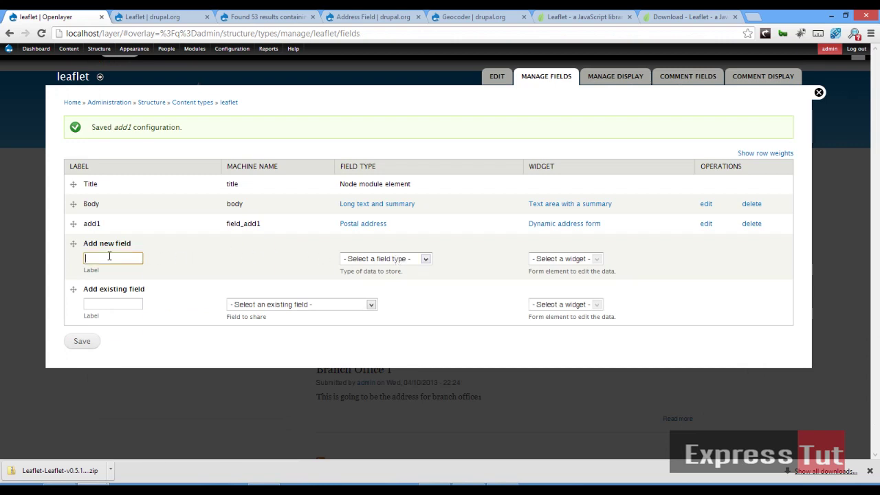
{"action": "type", "text": "geoleaflet"}
{"action": "left_click", "coordinate": [393, 245]}
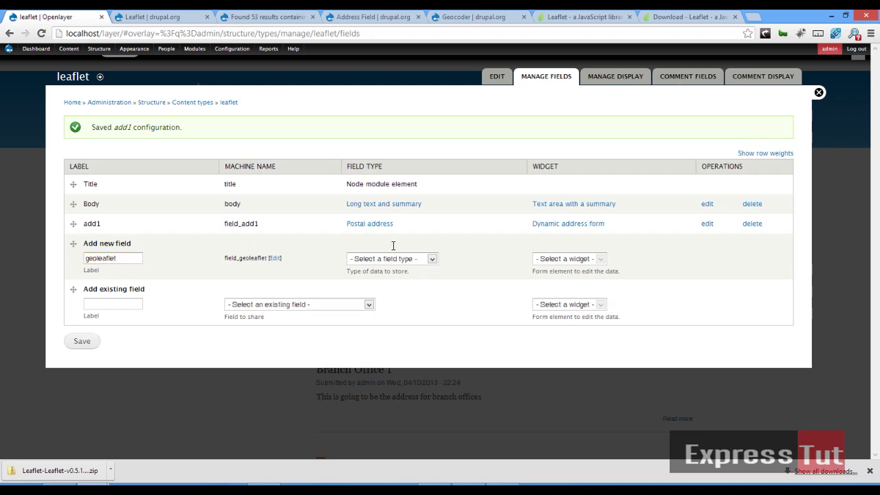
{"action": "left_click", "coordinate": [388, 261]}
{"action": "left_click", "coordinate": [383, 309]}
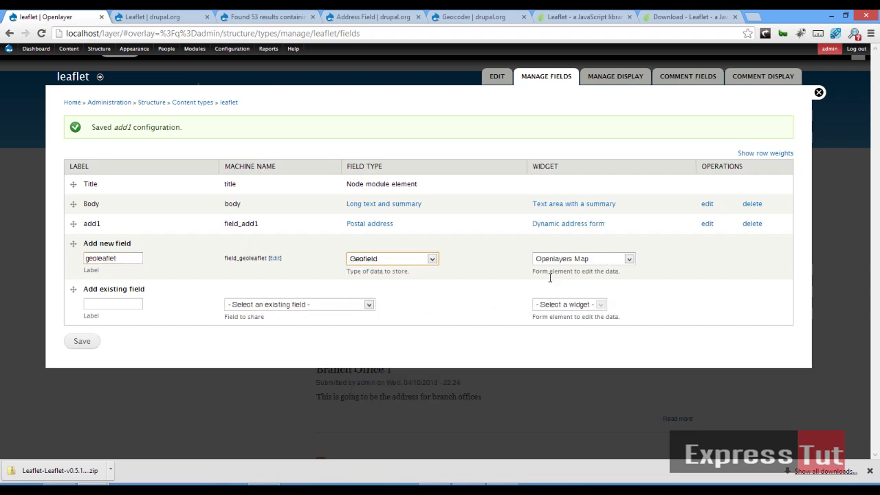
{"action": "left_click", "coordinate": [560, 259]}
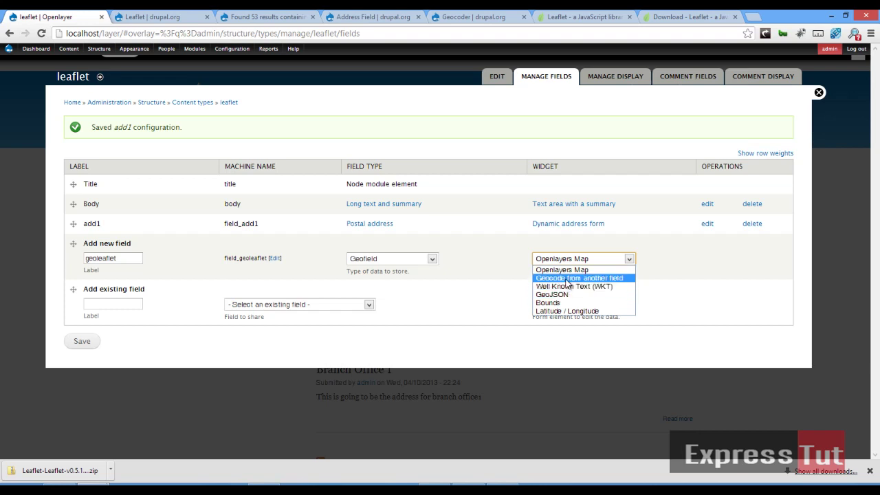
{"action": "left_click", "coordinate": [567, 279]}
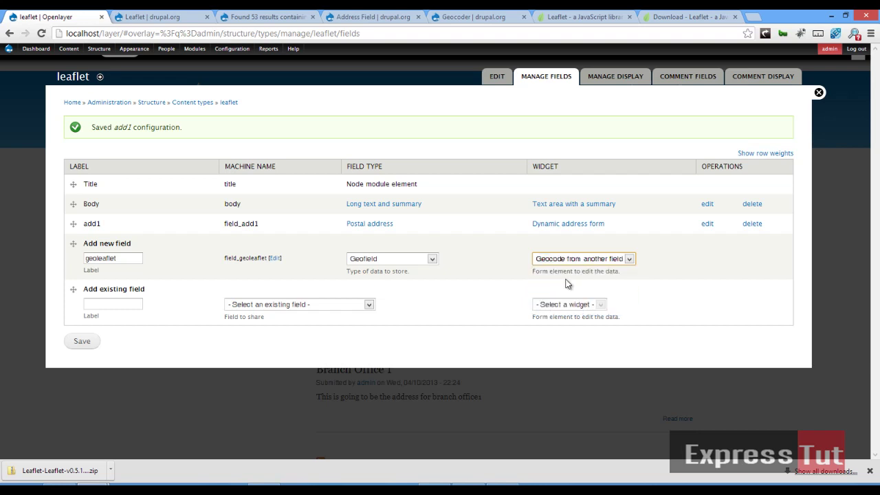
{"action": "left_click", "coordinate": [82, 342]}
Keep the Default storage backend for geoleaflet and save its field settings.
{"action": "left_click", "coordinate": [103, 184]}
{"action": "left_click", "coordinate": [103, 194]}
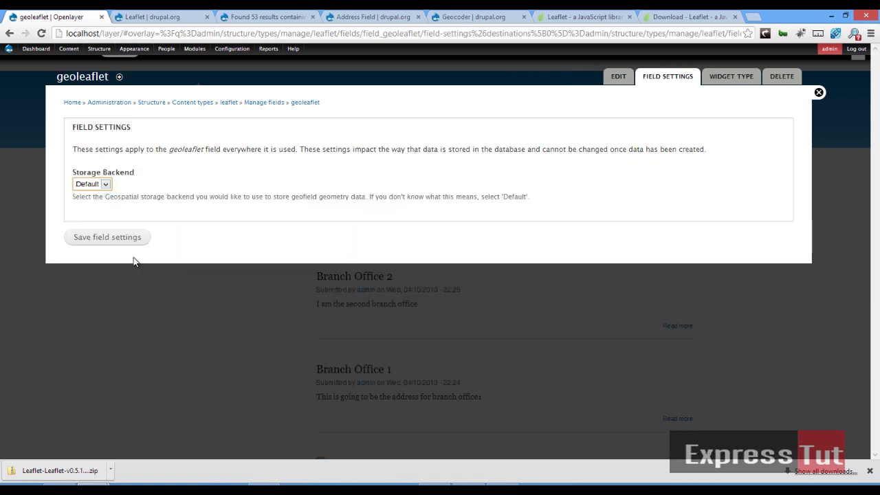
{"action": "left_click", "coordinate": [131, 242]}
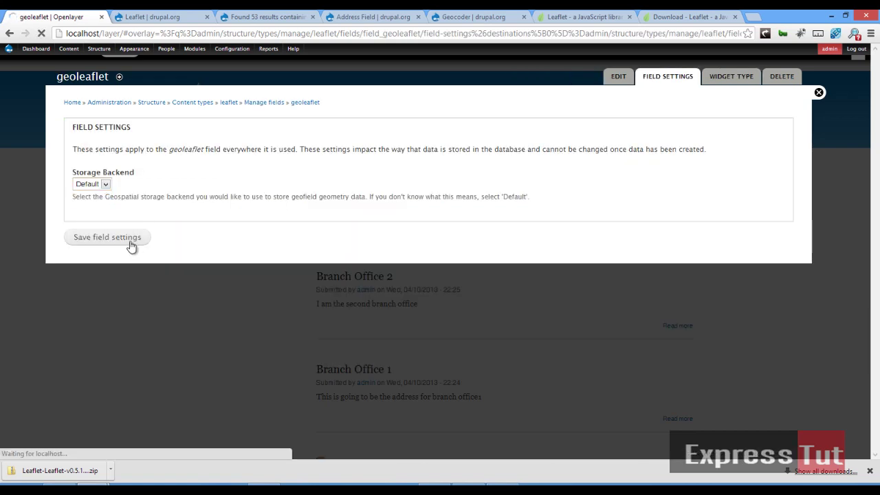
Set geoleaflet to geocode from the add1 field, save, and close the overlay to the home page.
{"action": "scroll", "coordinate": [174, 284], "scroll_direction": "down", "scroll_amount": 3}
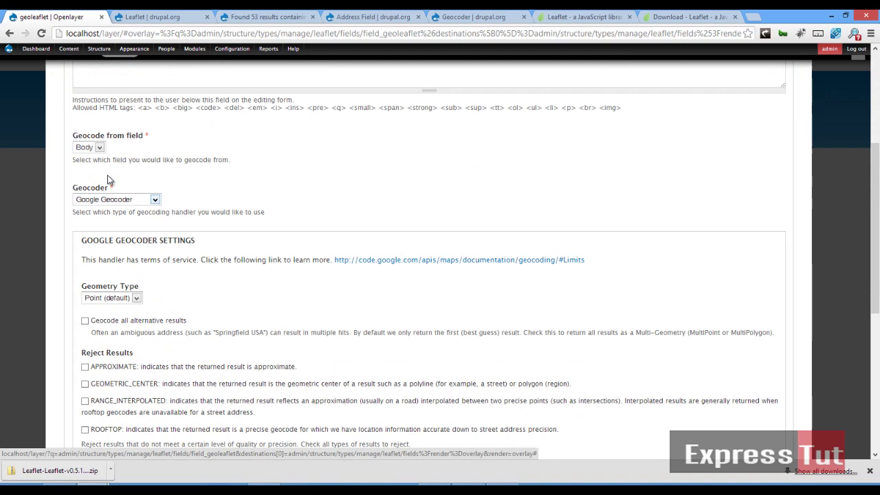
{"action": "left_click", "coordinate": [96, 148]}
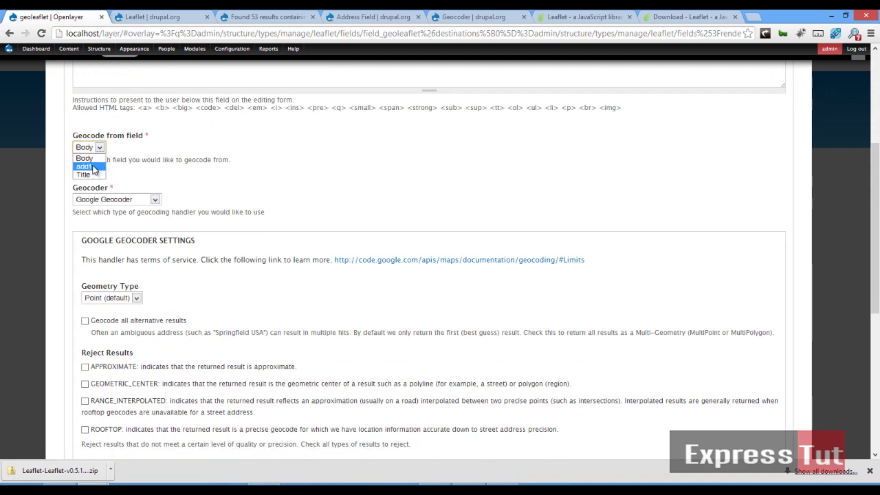
{"action": "left_click", "coordinate": [94, 170]}
{"action": "scroll", "coordinate": [318, 273], "scroll_direction": "down", "scroll_amount": 2}
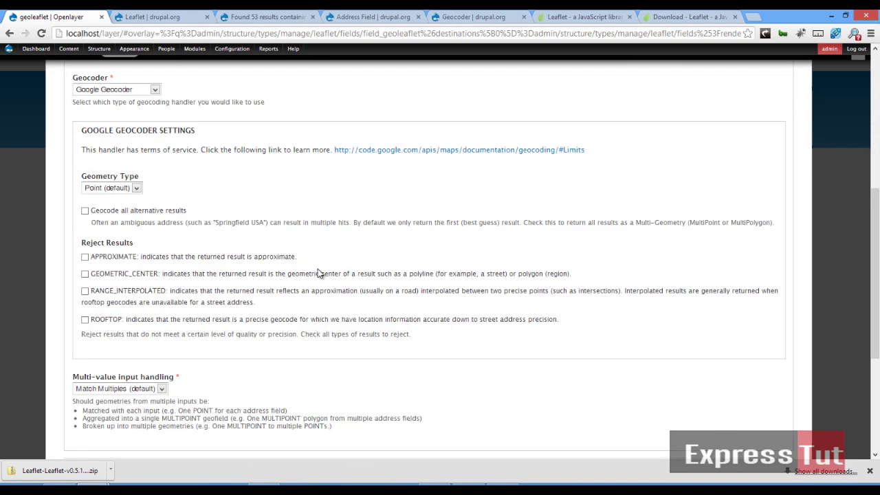
{"action": "scroll", "coordinate": [89, 385], "scroll_direction": "down", "scroll_amount": 4}
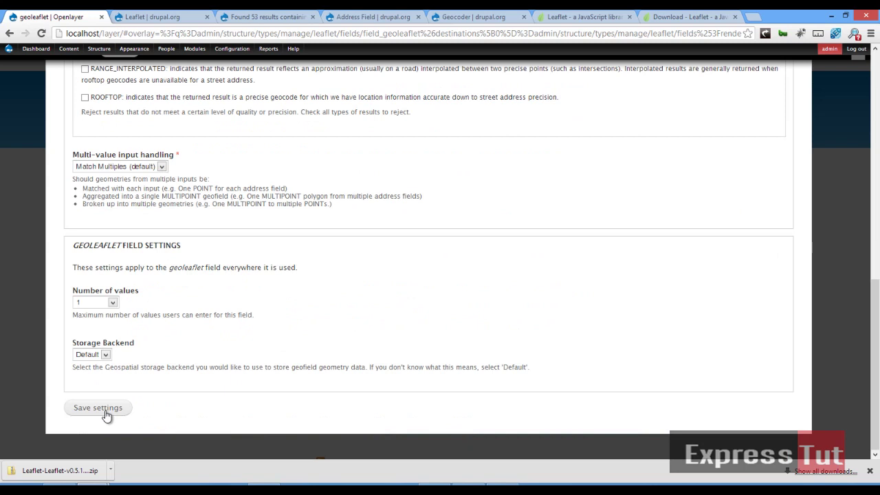
{"action": "left_click", "coordinate": [103, 411]}
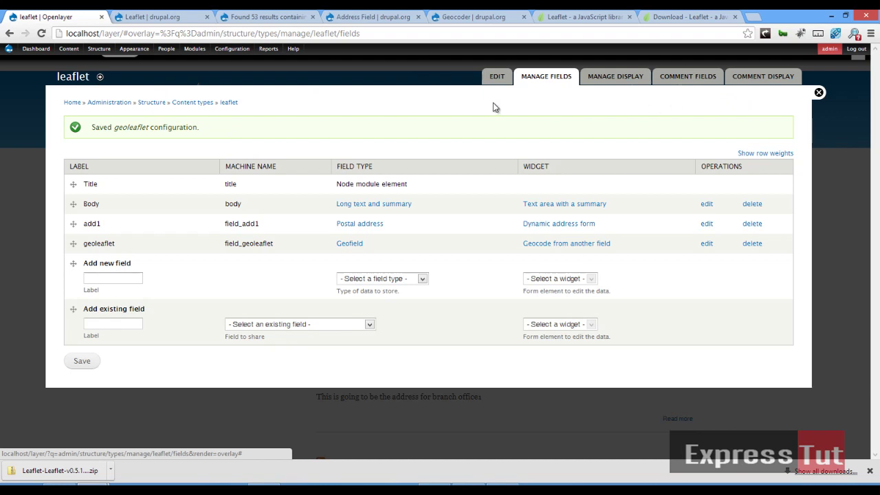
{"action": "left_click", "coordinate": [72, 103]}
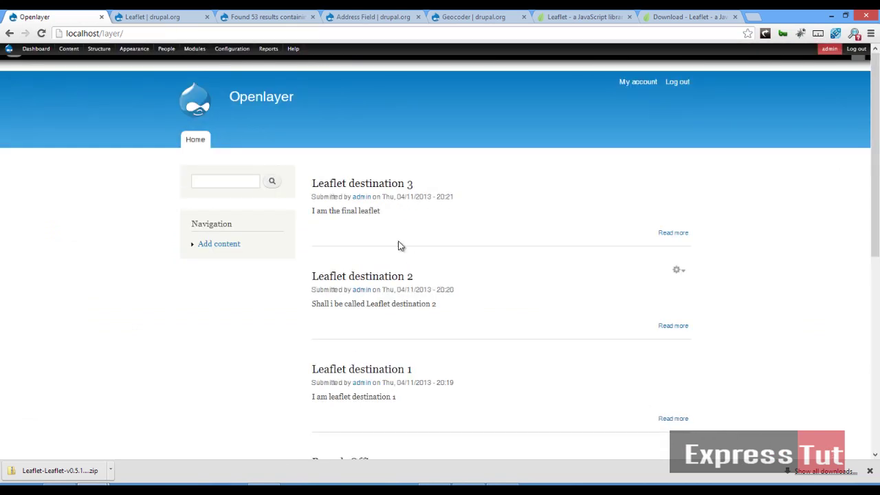
Bring up the Structure menu in the admin toolbar to reach Views.
{"action": "mouse_move", "coordinate": [96, 49]}
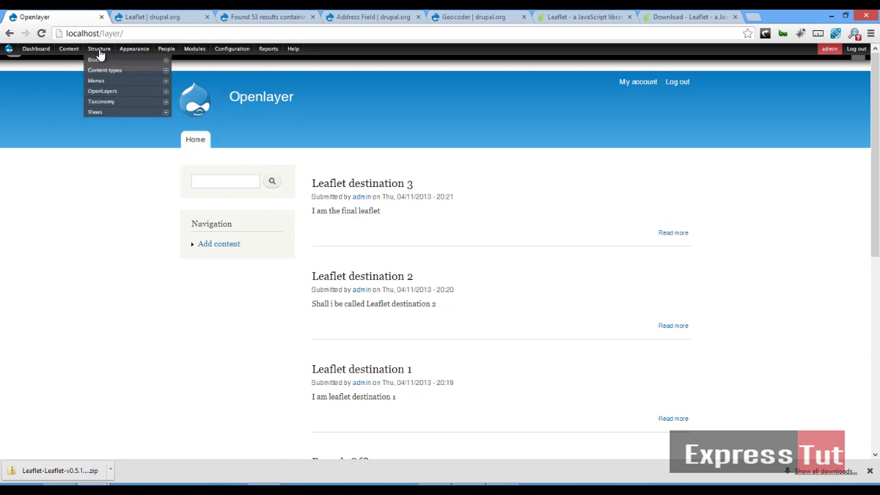
Add a view named 'leaflet' of leaflet-type content and continue to its editor.
{"action": "mouse_move", "coordinate": [113, 111]}
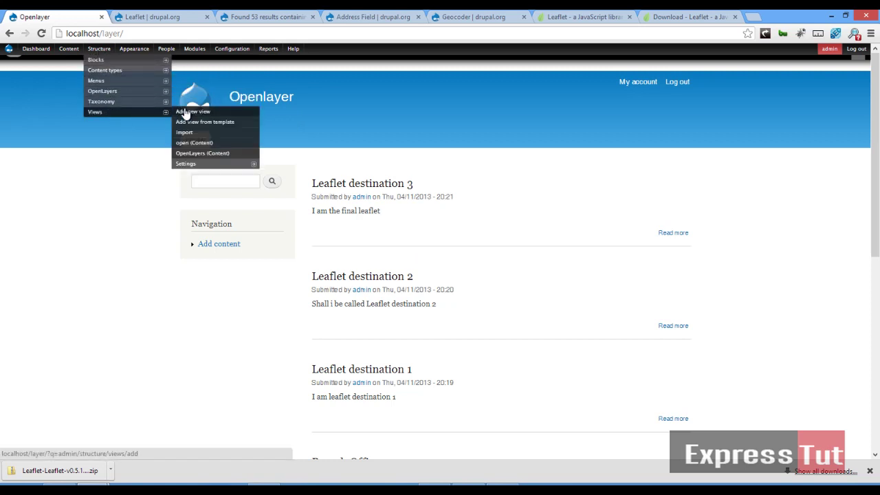
{"action": "left_click", "coordinate": [187, 111]}
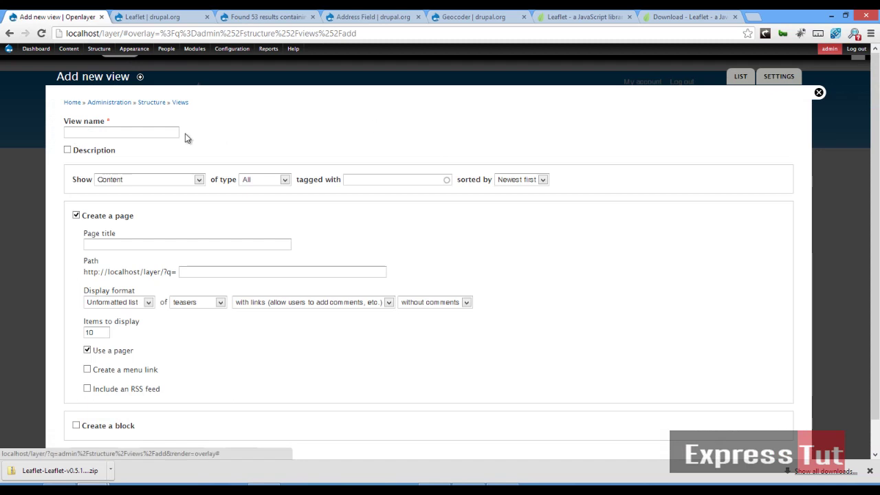
{"action": "left_click", "coordinate": [160, 133]}
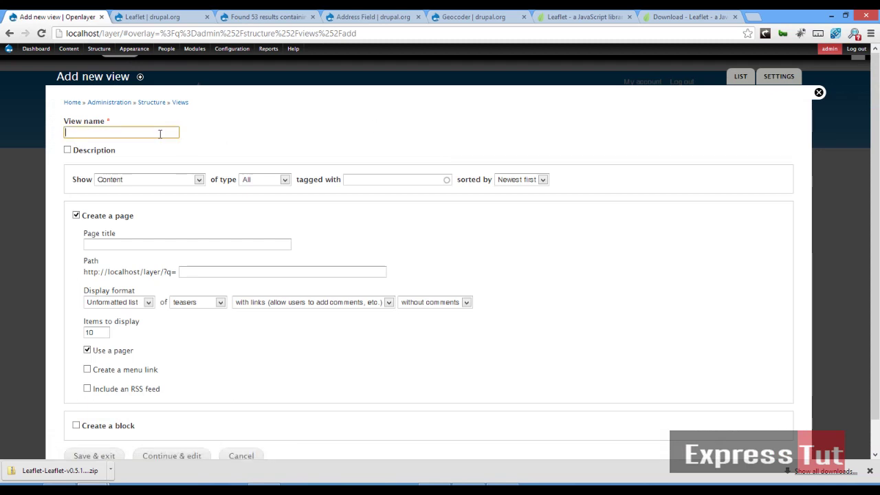
{"action": "type", "text": "leaflet"}
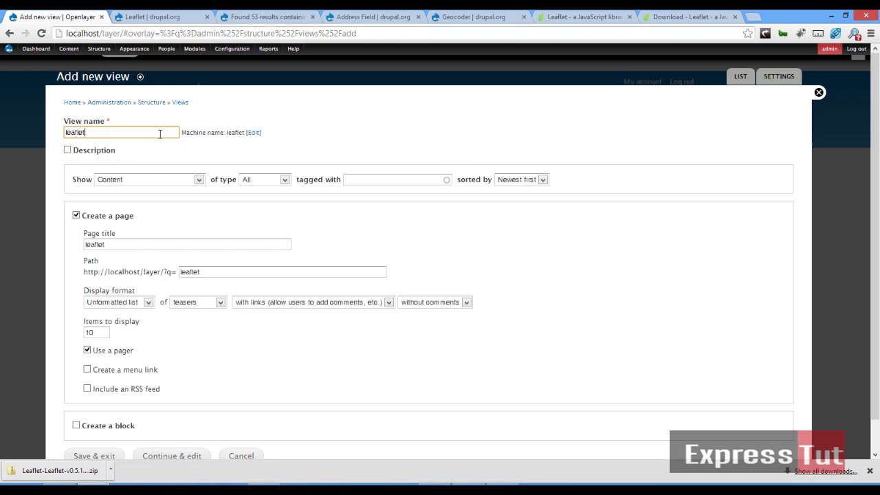
{"action": "left_click", "coordinate": [270, 179]}
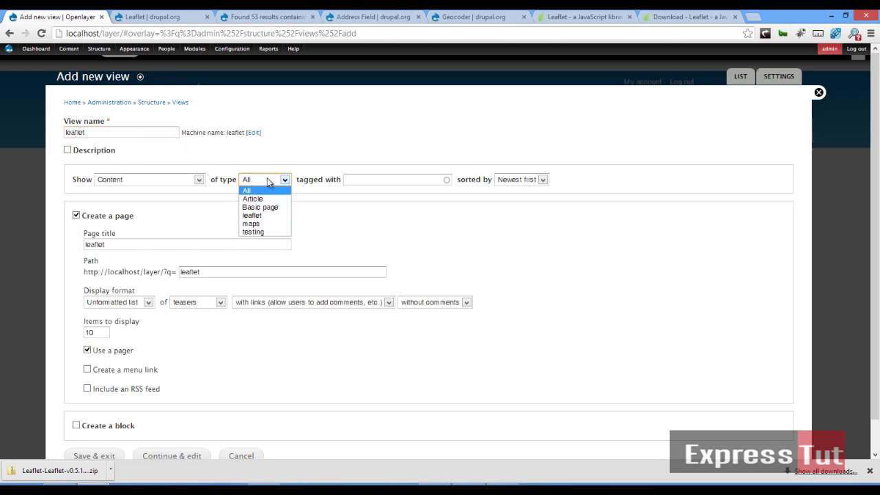
{"action": "left_click", "coordinate": [266, 216]}
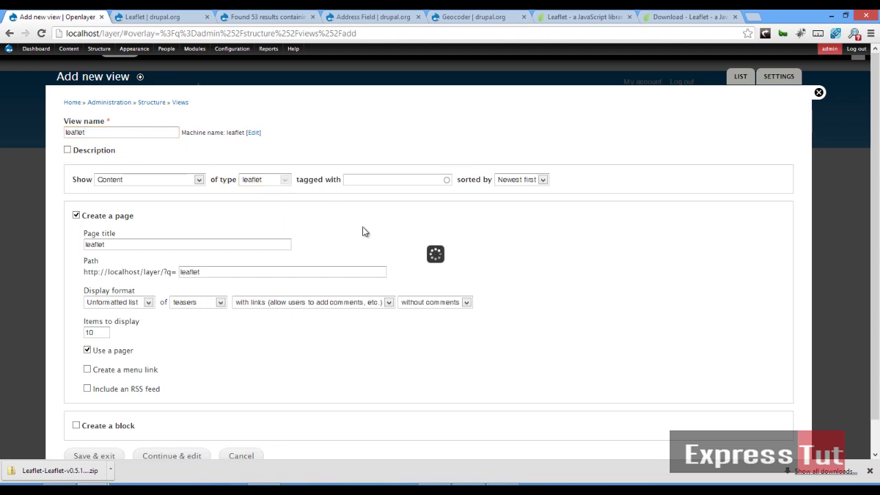
{"action": "scroll", "coordinate": [212, 406], "scroll_direction": "down", "scroll_amount": 1}
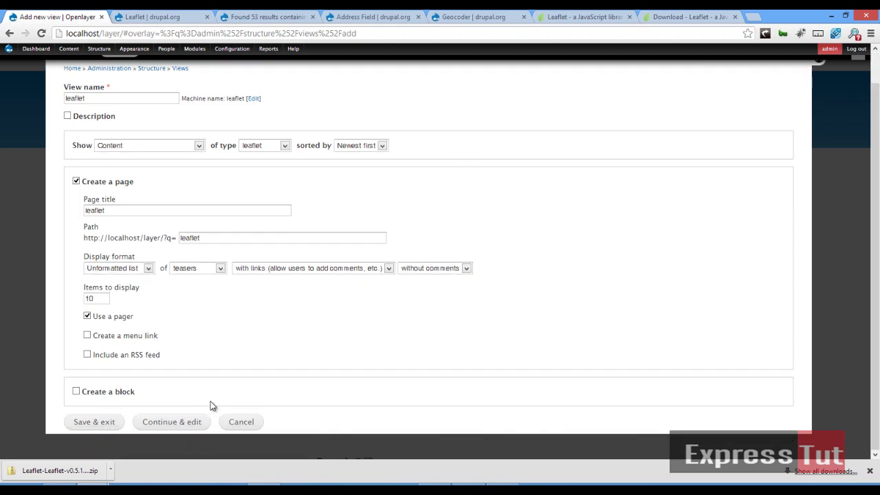
{"action": "left_click", "coordinate": [190, 422]}
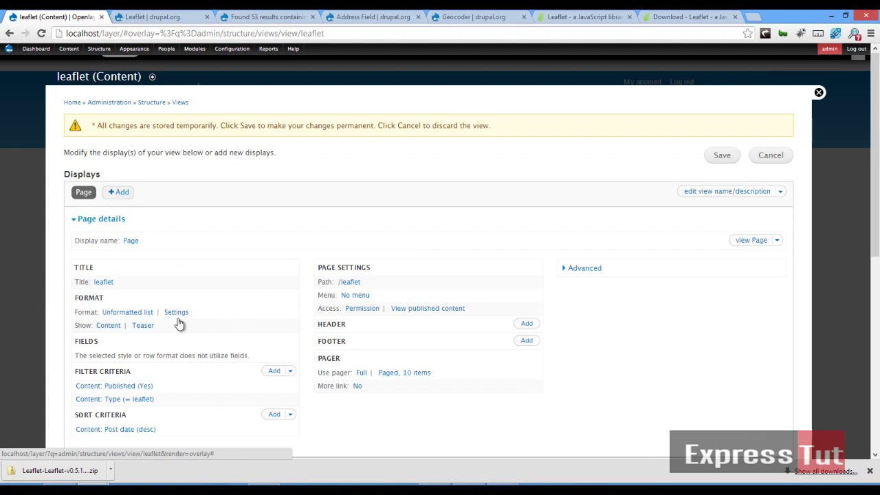
Switch the leaflet view's row style from Content to Fields, keeping the default row style options.
{"action": "left_click", "coordinate": [108, 325]}
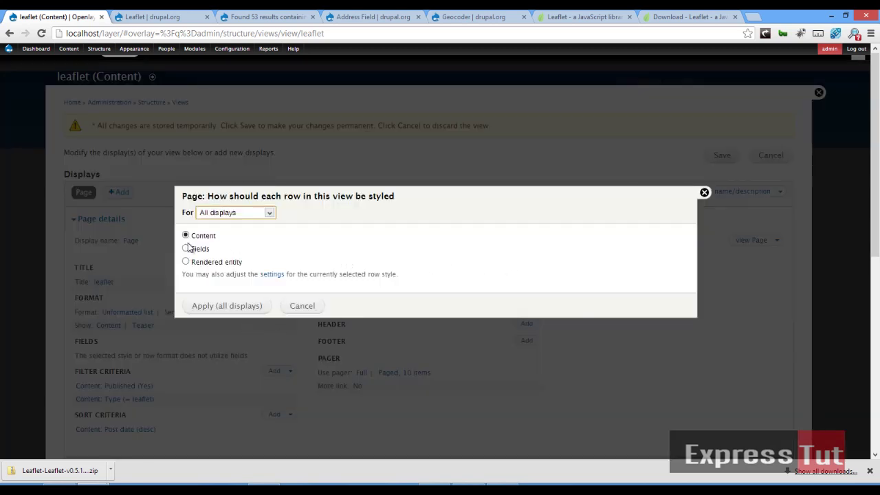
{"action": "left_click", "coordinate": [187, 249]}
{"action": "left_click", "coordinate": [222, 307]}
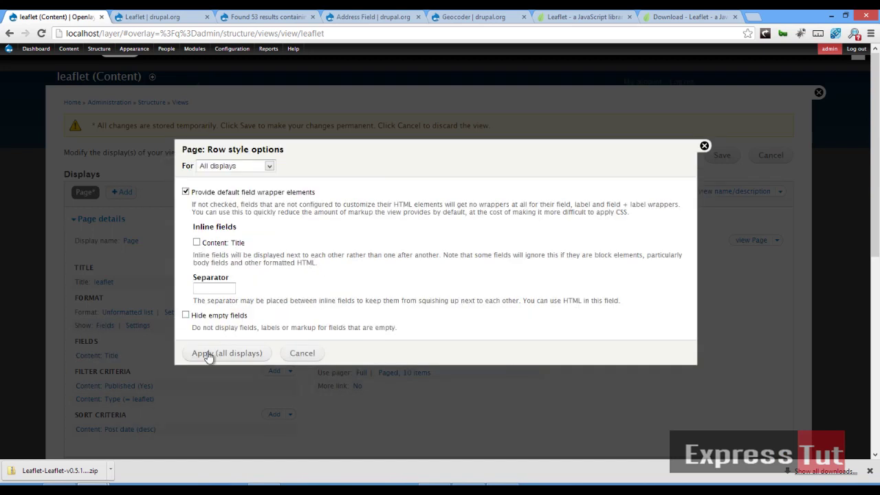
{"action": "left_click", "coordinate": [209, 355]}
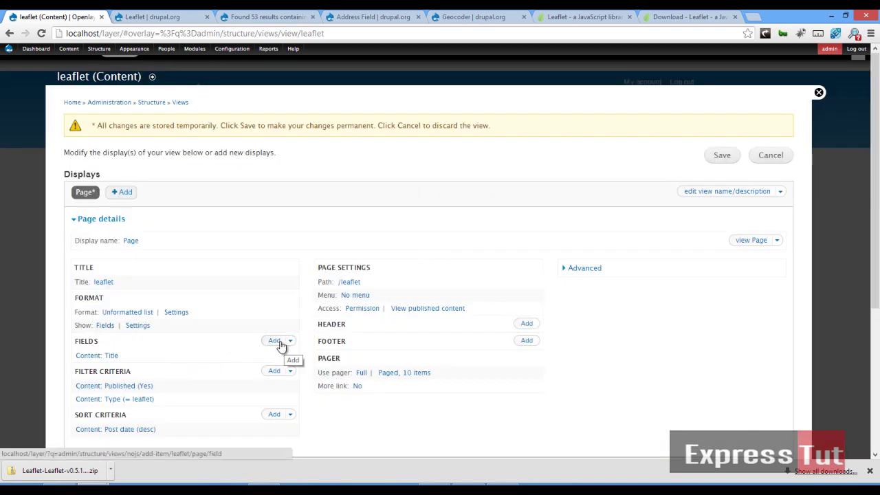
Add the Content: add1 and Content: Body fields, unchecking 'Create a label' for each.
{"action": "left_click", "coordinate": [279, 344]}
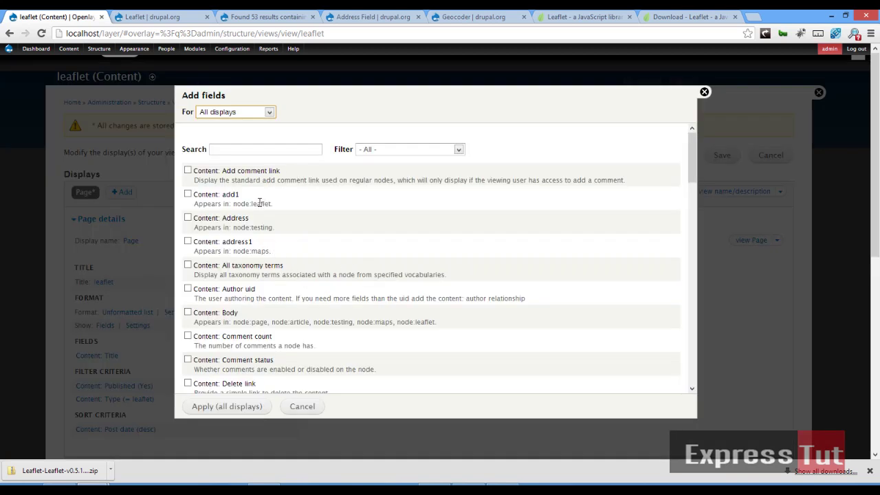
{"action": "left_click", "coordinate": [230, 195]}
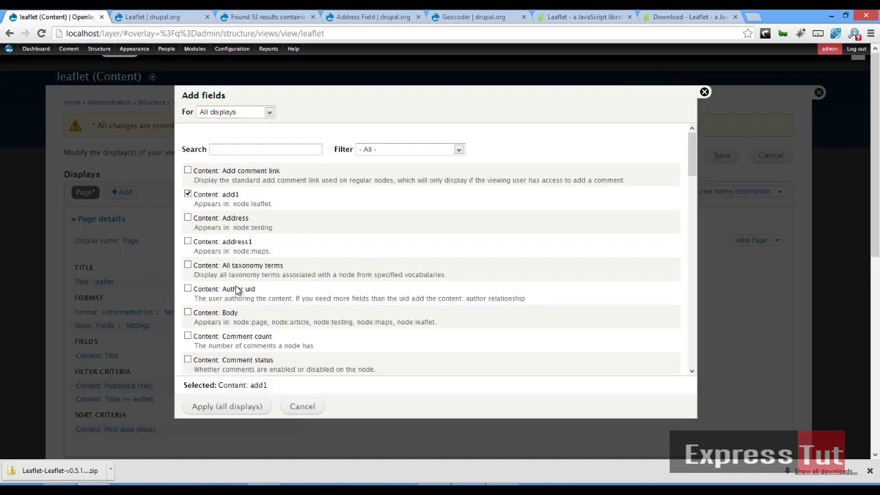
{"action": "left_click", "coordinate": [215, 314]}
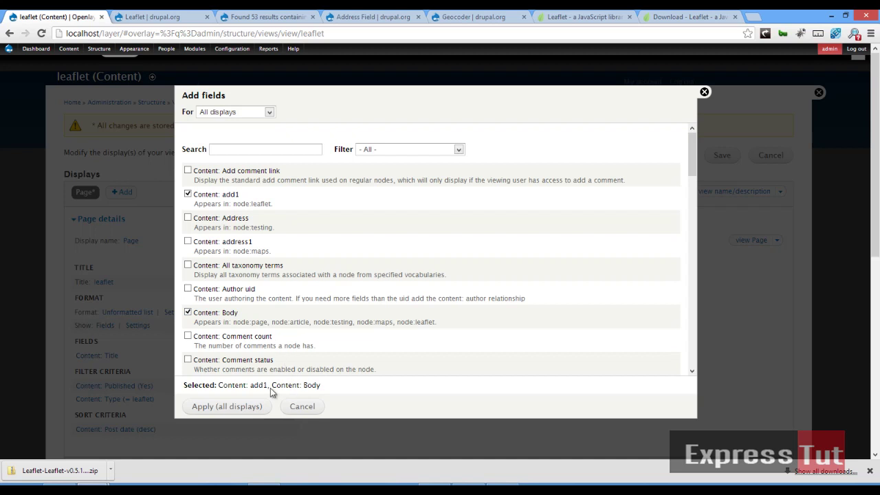
{"action": "left_click", "coordinate": [236, 411]}
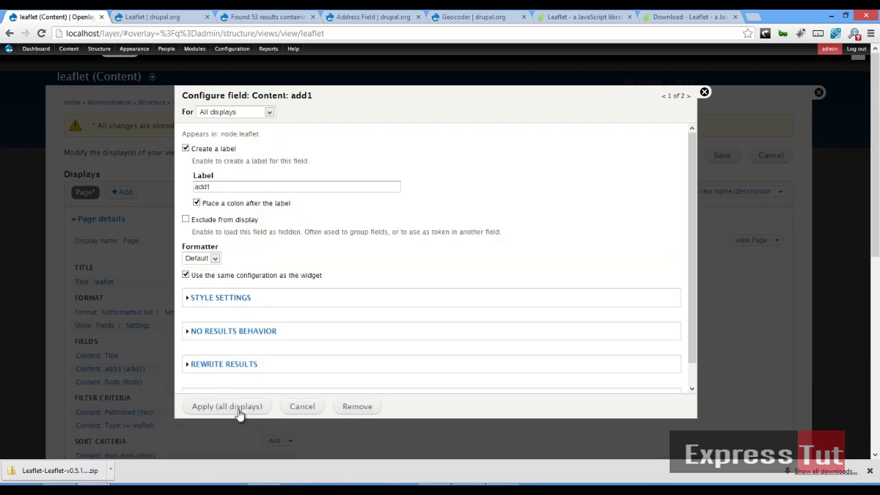
{"action": "left_click", "coordinate": [216, 151]}
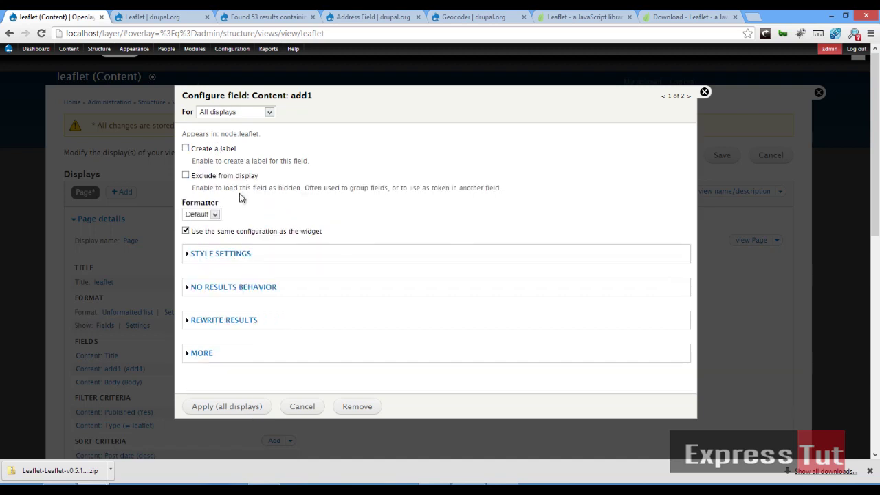
{"action": "left_click", "coordinate": [232, 408]}
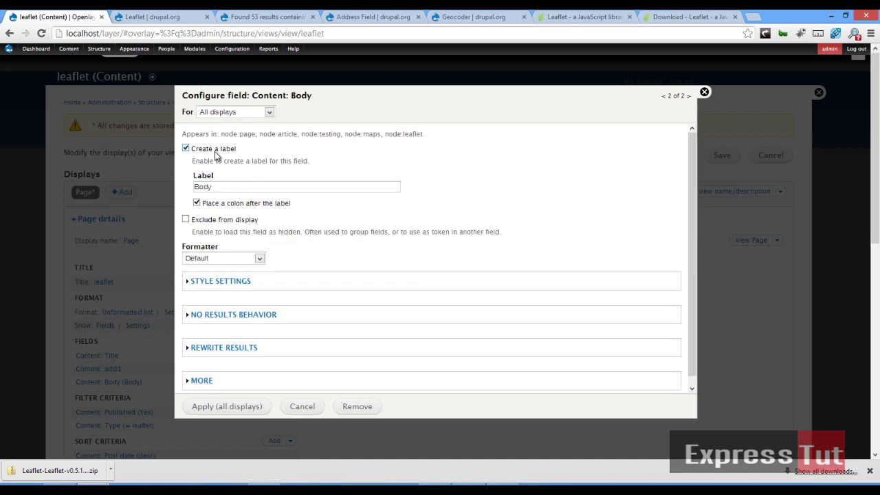
{"action": "left_click", "coordinate": [216, 150]}
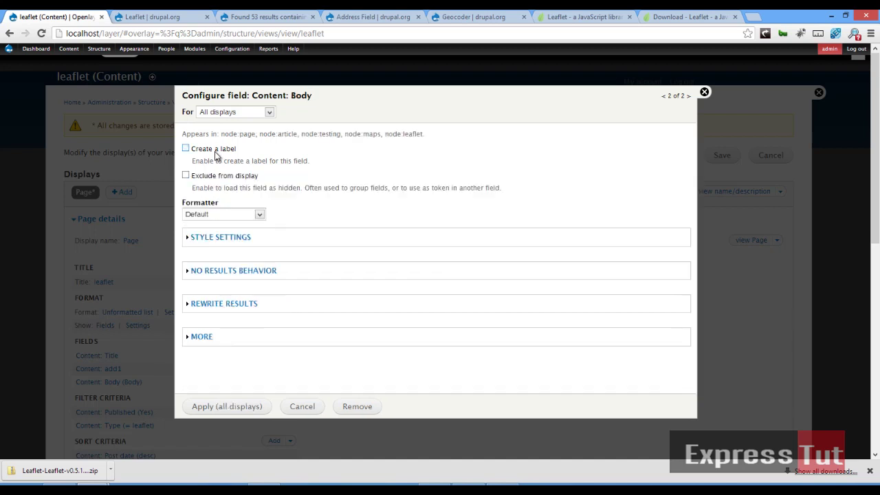
{"action": "left_click", "coordinate": [225, 408]}
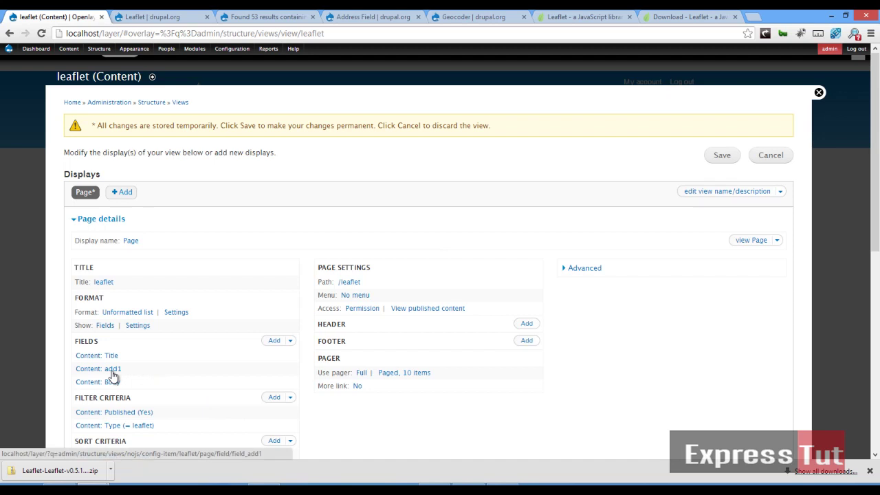
Remove the add1 field and add the geoleaflet field without a label.
{"action": "left_click", "coordinate": [113, 371]}
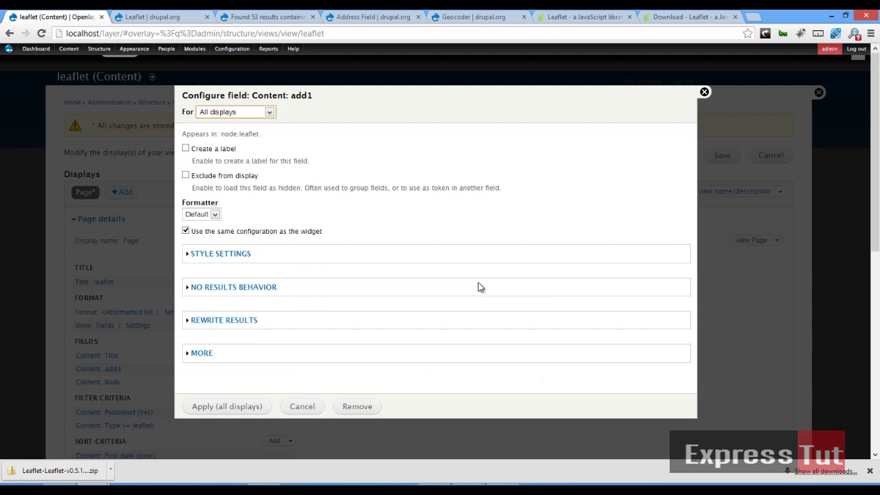
{"action": "left_click", "coordinate": [357, 407]}
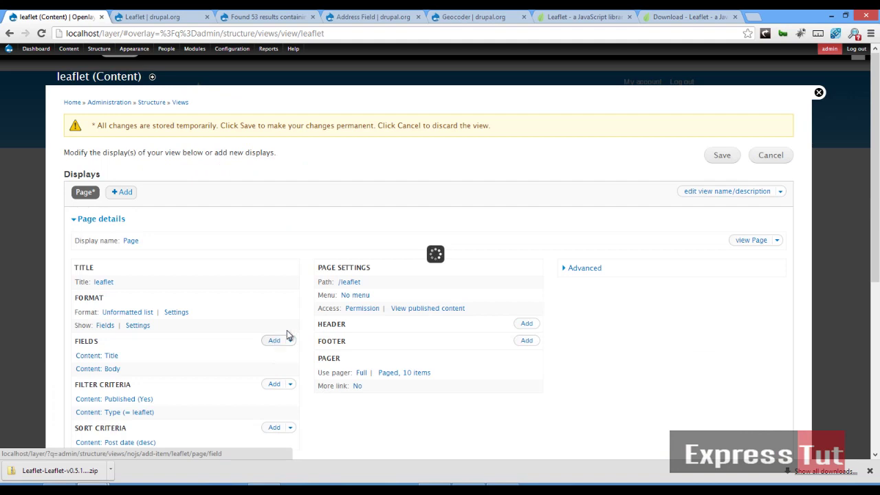
{"action": "scroll", "coordinate": [297, 297], "scroll_direction": "down", "scroll_amount": 4}
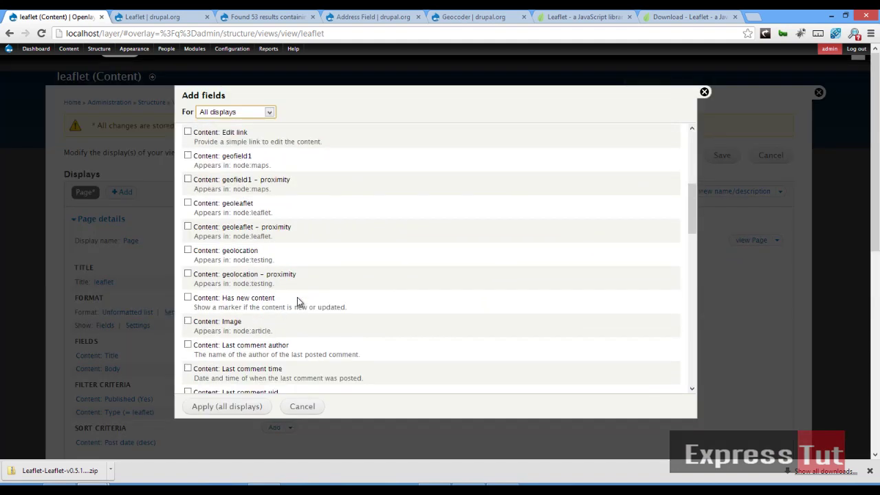
{"action": "scroll", "coordinate": [255, 261], "scroll_direction": "up", "scroll_amount": 2}
{"action": "left_click", "coordinate": [246, 260]}
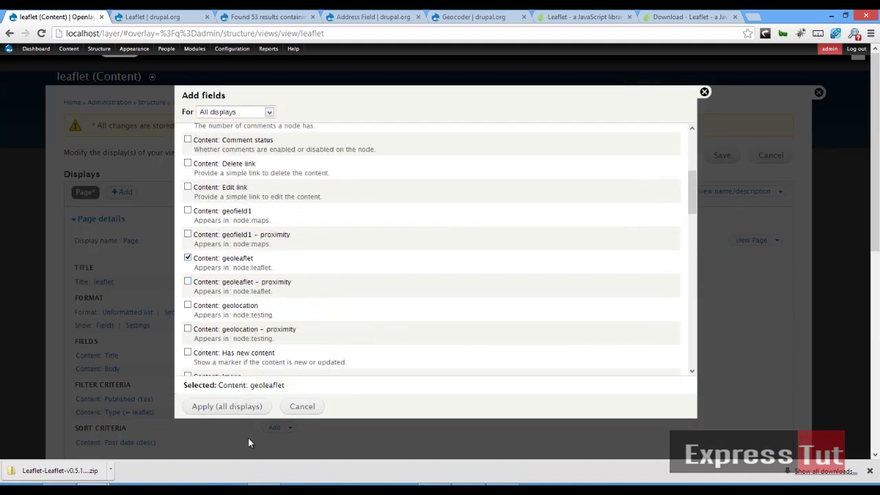
{"action": "left_click", "coordinate": [251, 407]}
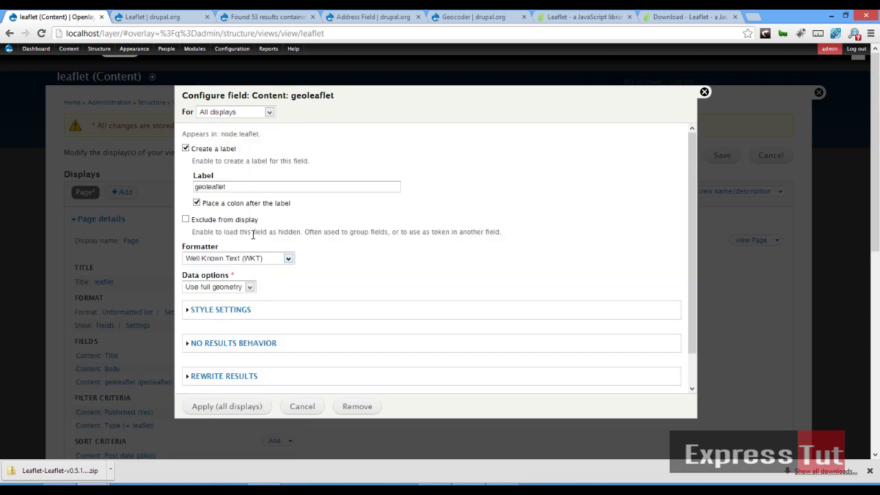
{"action": "left_click", "coordinate": [222, 149]}
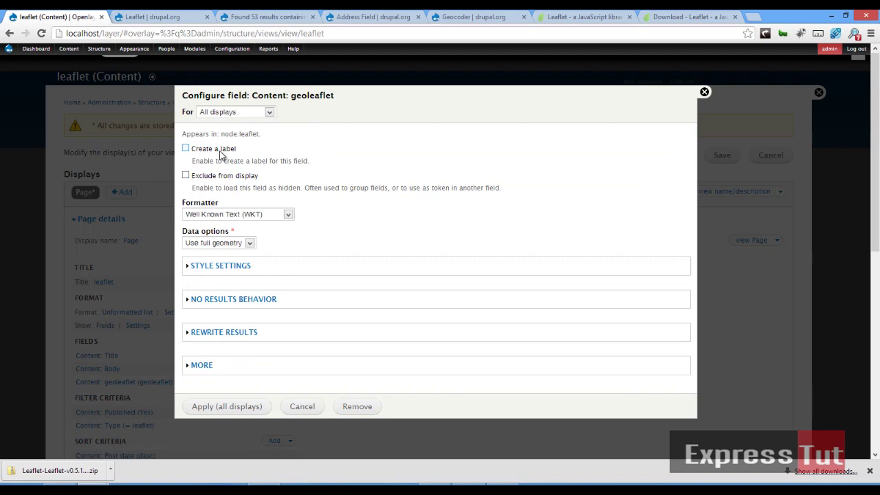
{"action": "left_click", "coordinate": [252, 406]}
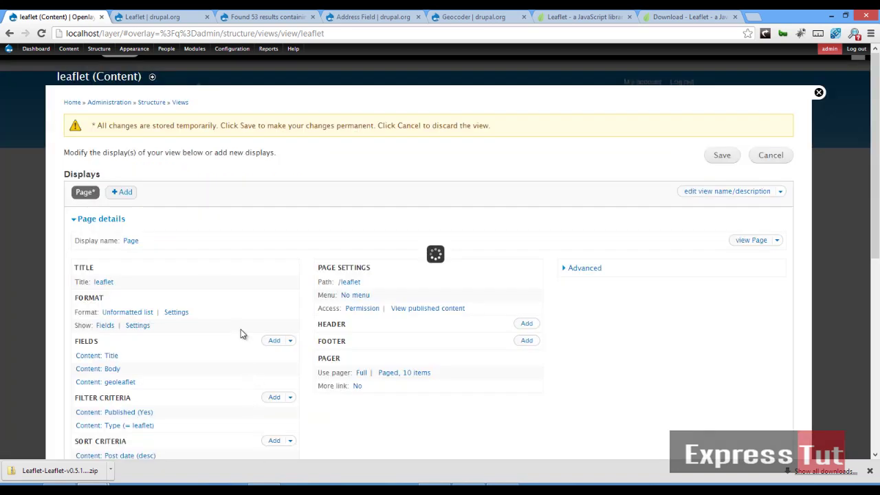
Change the view format from Unformatted list to Leaflet Map for all displays.
{"action": "left_click", "coordinate": [126, 319]}
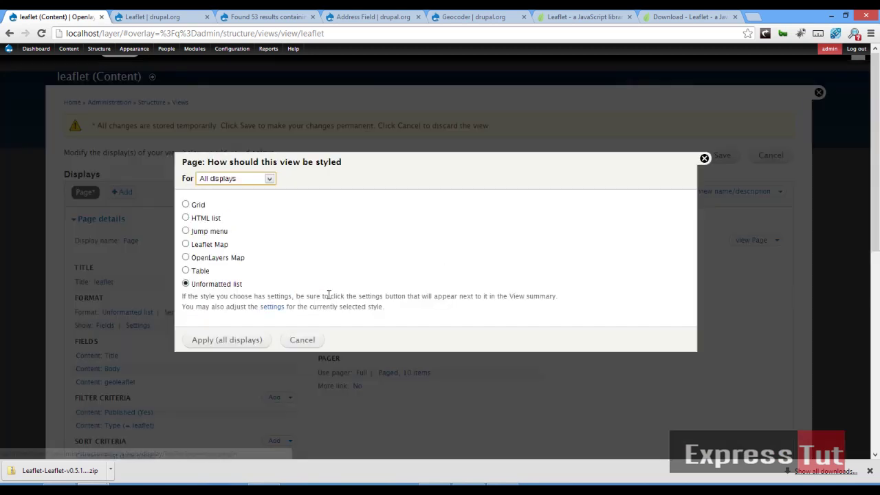
{"action": "left_click", "coordinate": [215, 249]}
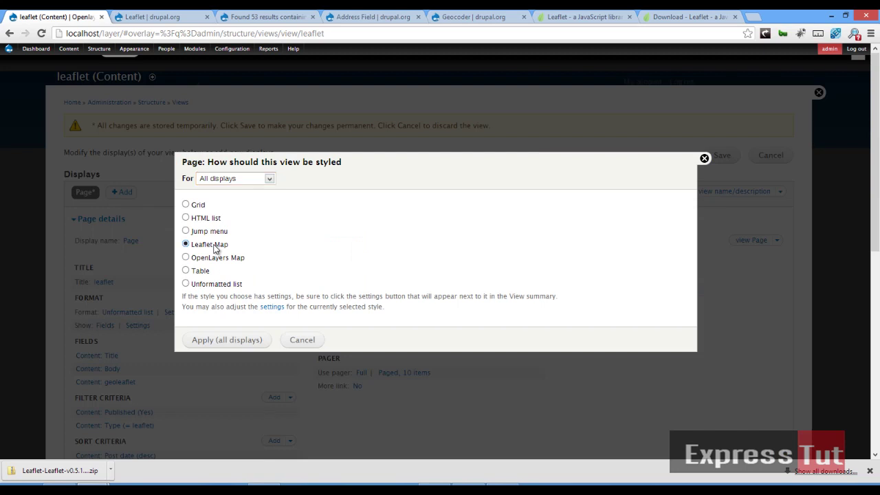
{"action": "left_click", "coordinate": [220, 349]}
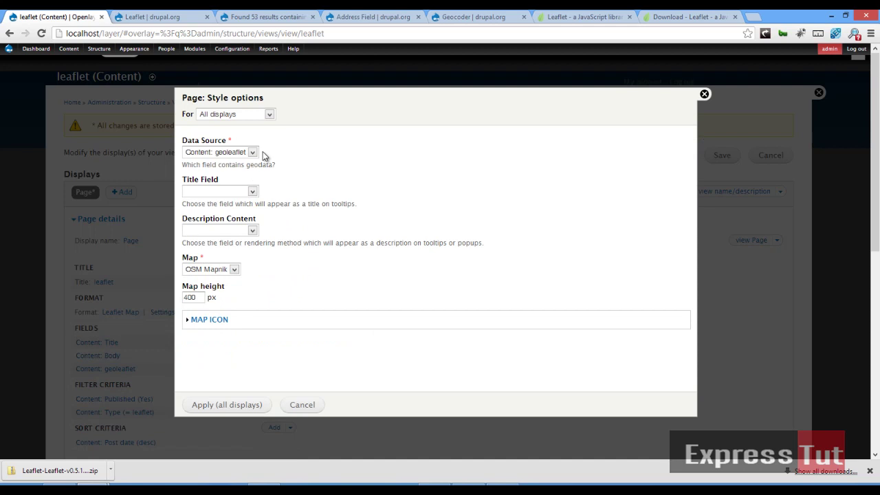
Set Leaflet Map data source geoleaflet, Title tooltips, Body descriptions and OSM Mapnik base map.
{"action": "left_click", "coordinate": [252, 153]}
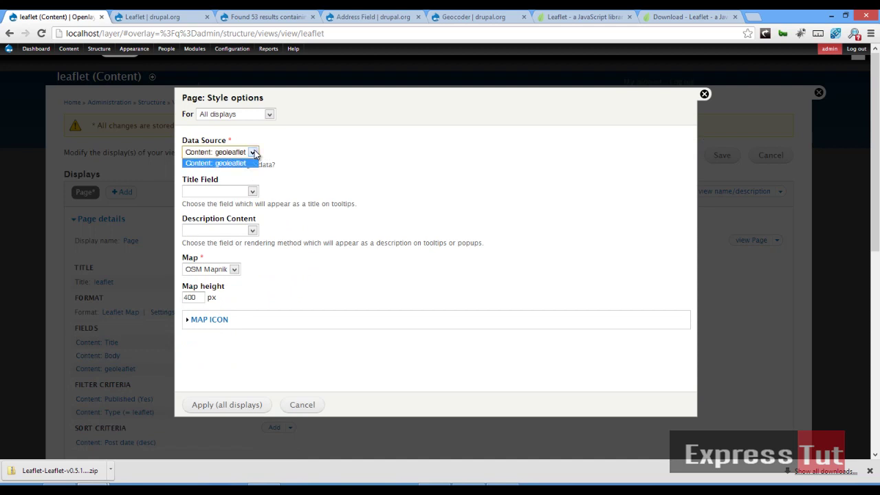
{"action": "left_click", "coordinate": [254, 154]}
{"action": "left_click", "coordinate": [252, 193]}
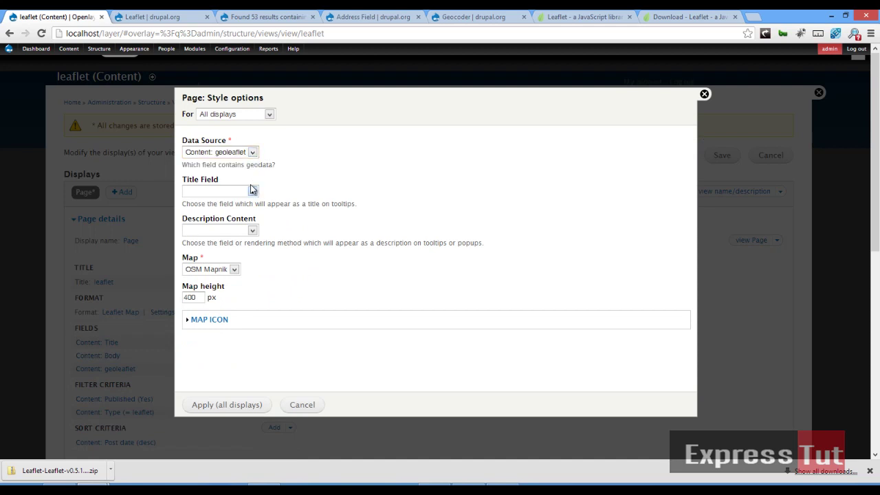
{"action": "left_click", "coordinate": [252, 193]}
{"action": "left_click", "coordinate": [251, 208]}
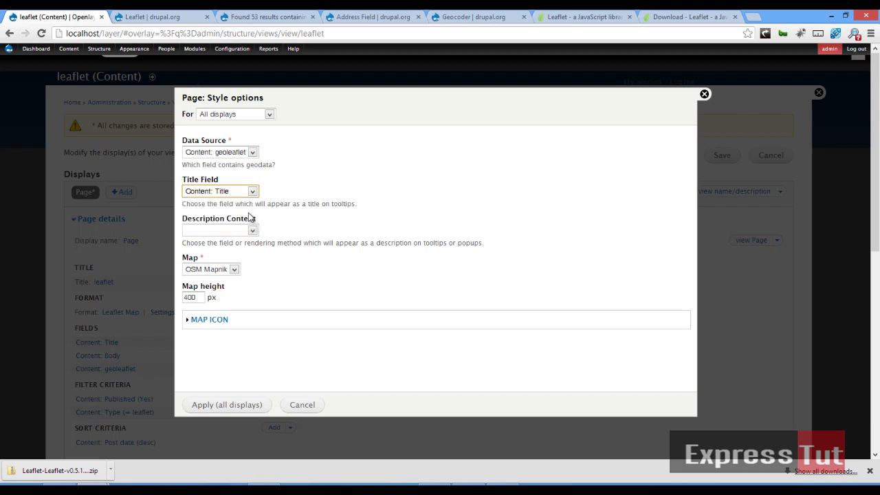
{"action": "left_click", "coordinate": [252, 231]}
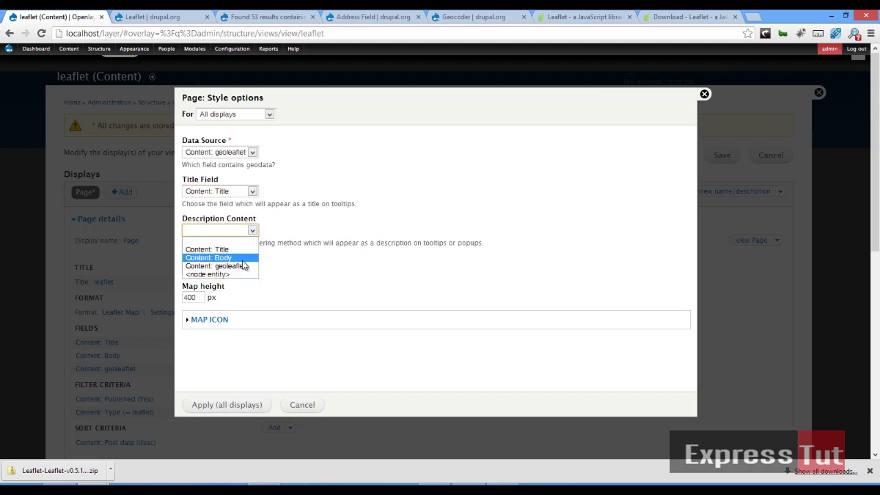
{"action": "left_click", "coordinate": [238, 257]}
{"action": "left_click", "coordinate": [235, 273]}
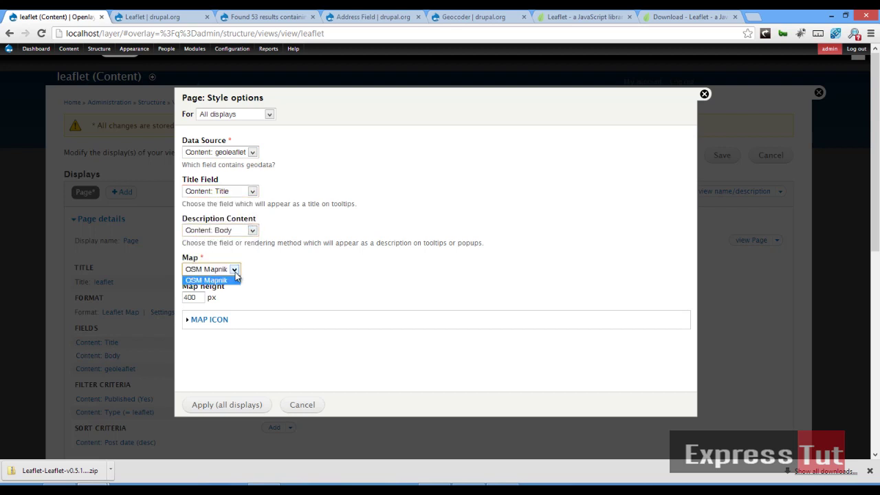
{"action": "left_click", "coordinate": [235, 273]}
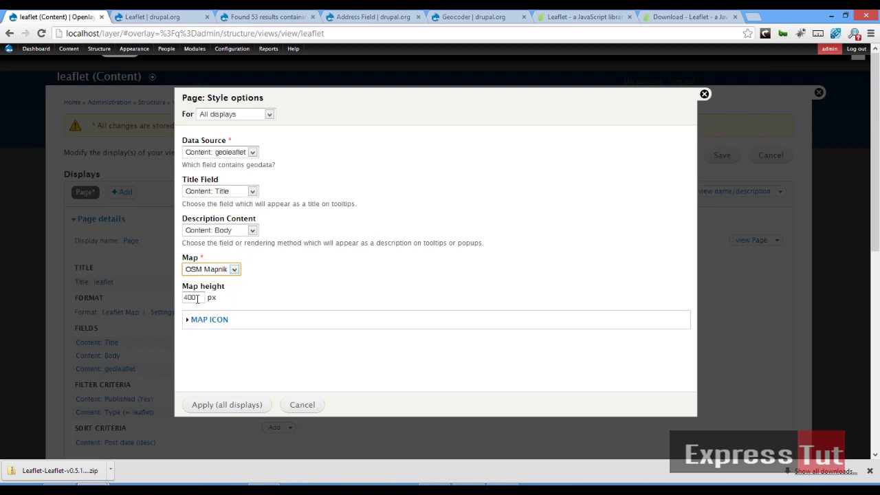
{"action": "left_click", "coordinate": [203, 325]}
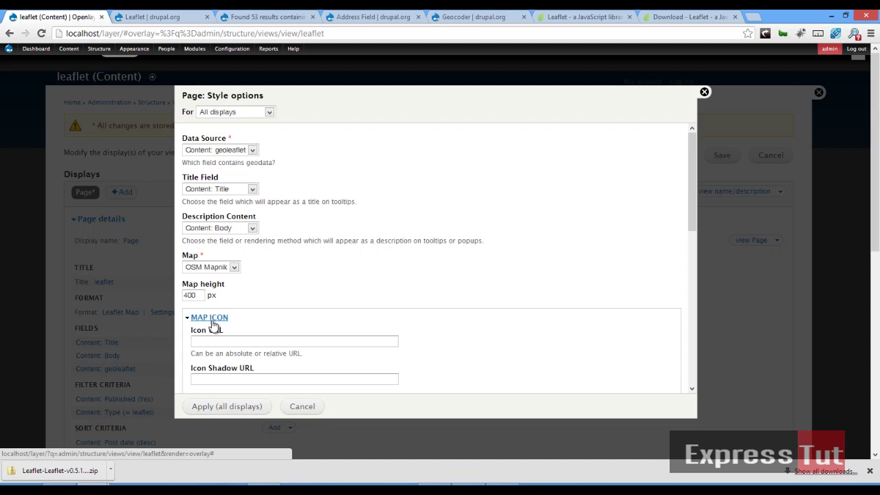
{"action": "scroll", "coordinate": [224, 325], "scroll_direction": "down", "scroll_amount": 2}
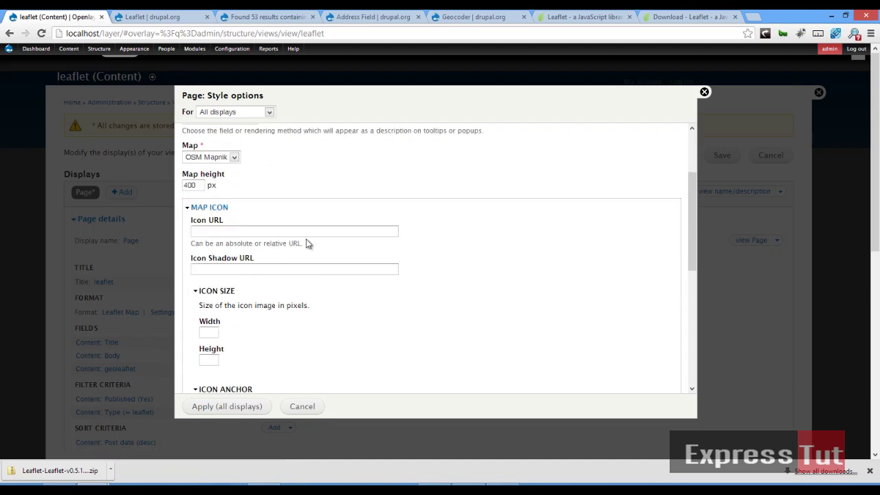
{"action": "scroll", "coordinate": [306, 261], "scroll_direction": "down", "scroll_amount": 5}
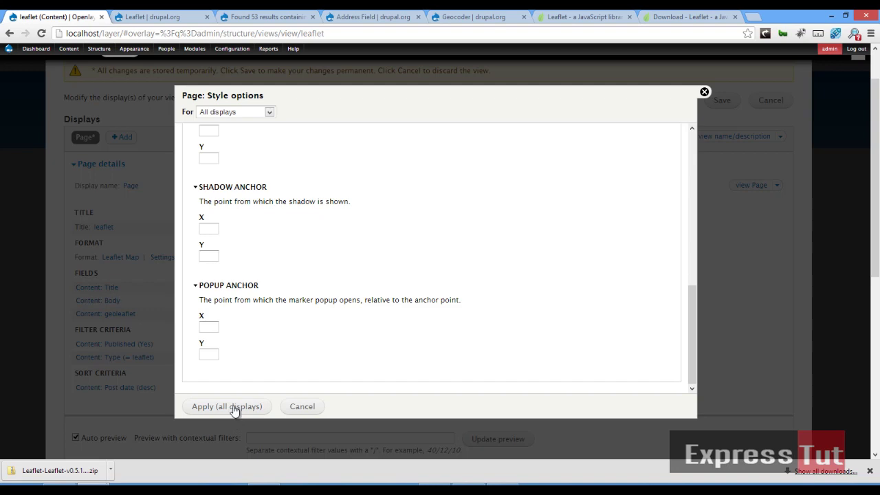
{"action": "left_click", "coordinate": [233, 411]}
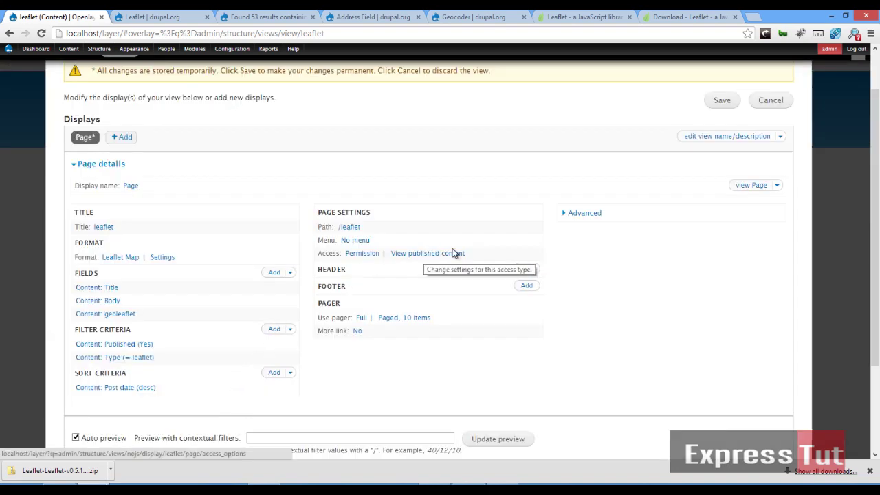
Update the leaflet view's preview.
{"action": "scroll", "coordinate": [454, 253], "scroll_direction": "down", "scroll_amount": 2}
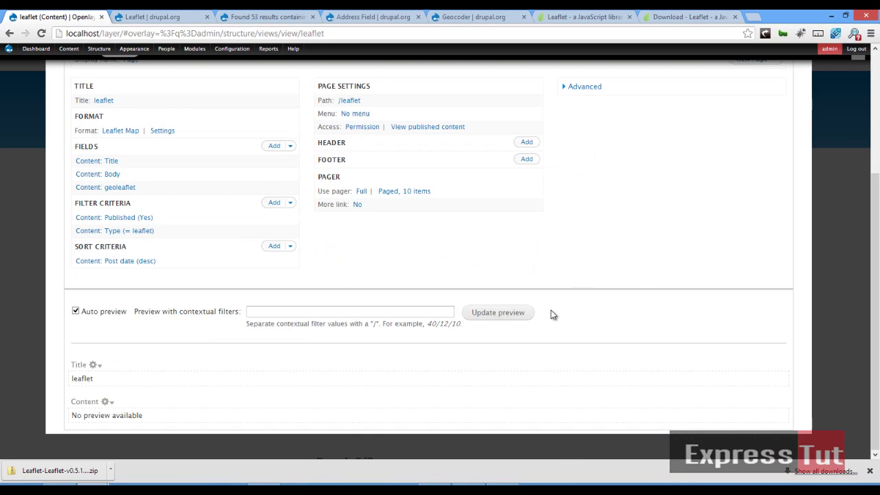
{"action": "left_click", "coordinate": [515, 316]}
{"action": "scroll", "coordinate": [624, 281], "scroll_direction": "up", "scroll_amount": 3}
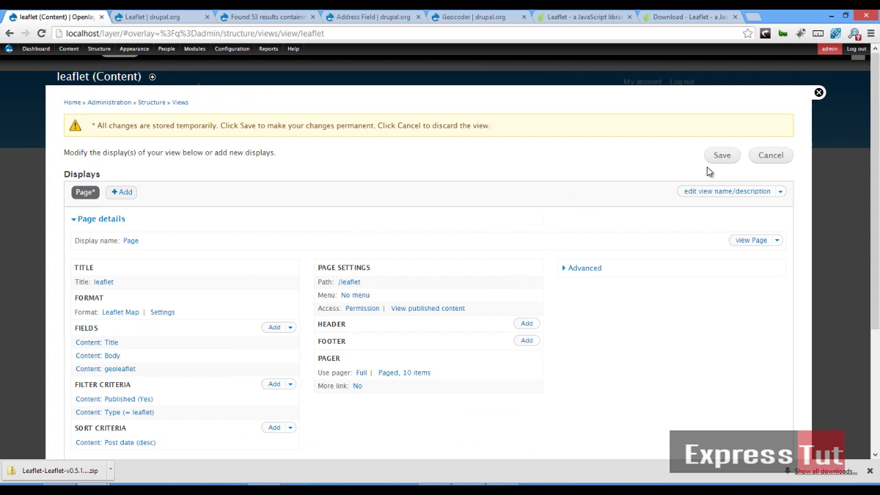
Save the leaflet view and open its 'view Page' link in a new tab.
{"action": "left_click", "coordinate": [730, 163]}
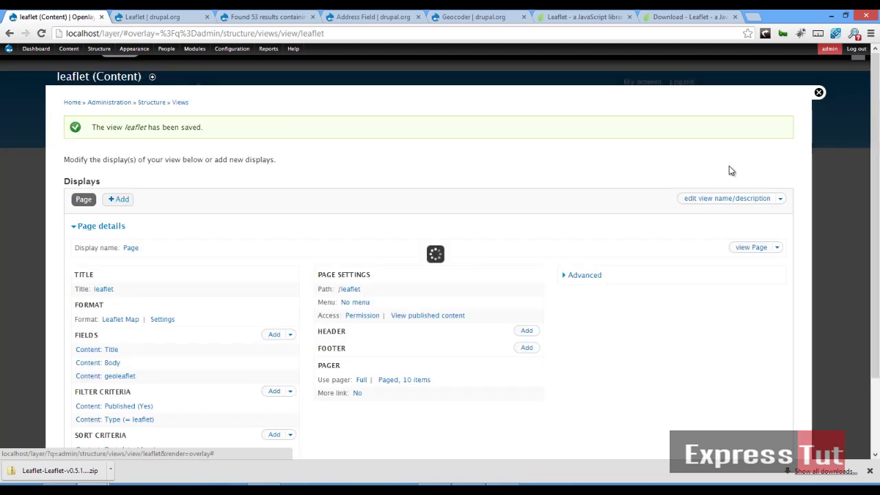
{"action": "right_click", "coordinate": [746, 253]}
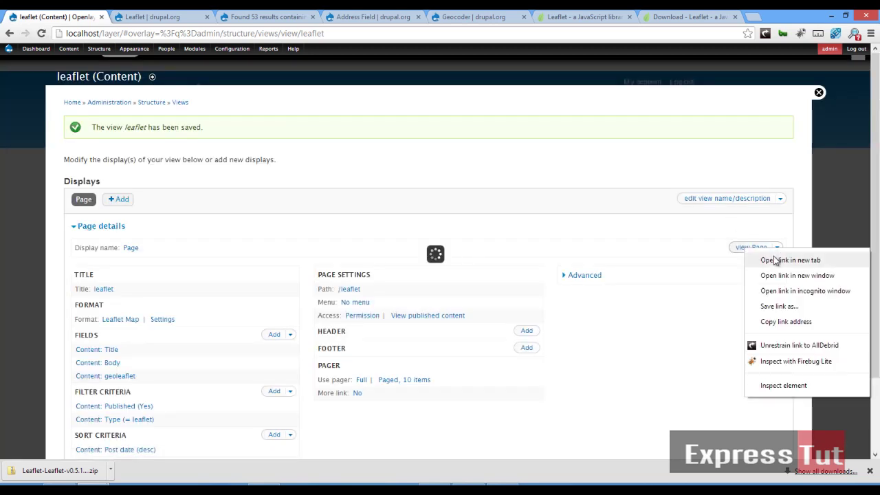
{"action": "left_click", "coordinate": [776, 259]}
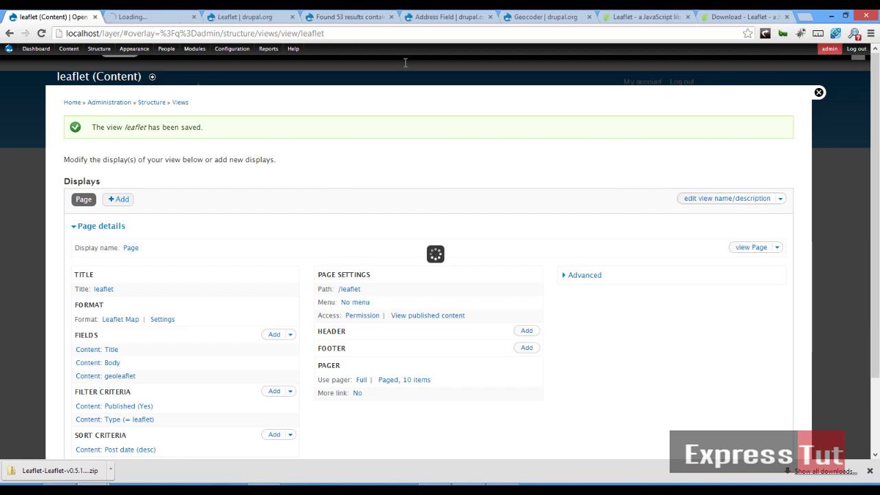
On the leaflet page, show the Edge Hill, central Liverpool and Tuebrook marker popups, then pan the map.
{"action": "left_click", "coordinate": [143, 15]}
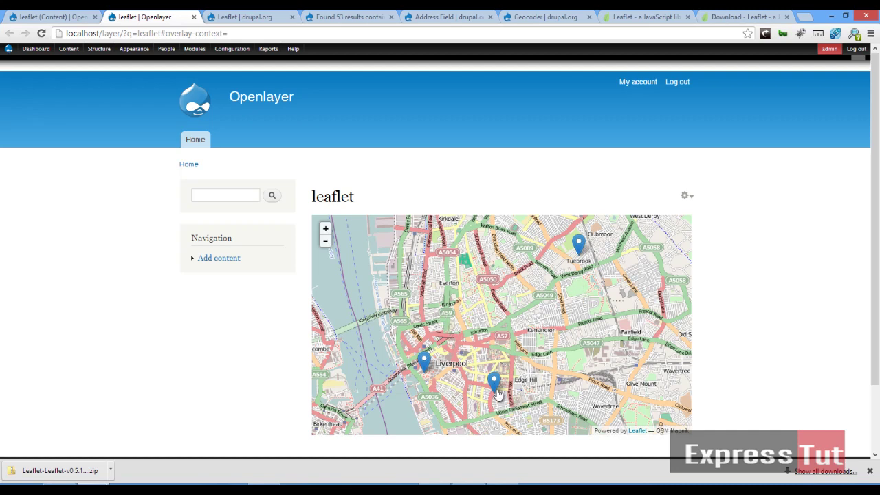
{"action": "left_click", "coordinate": [494, 382]}
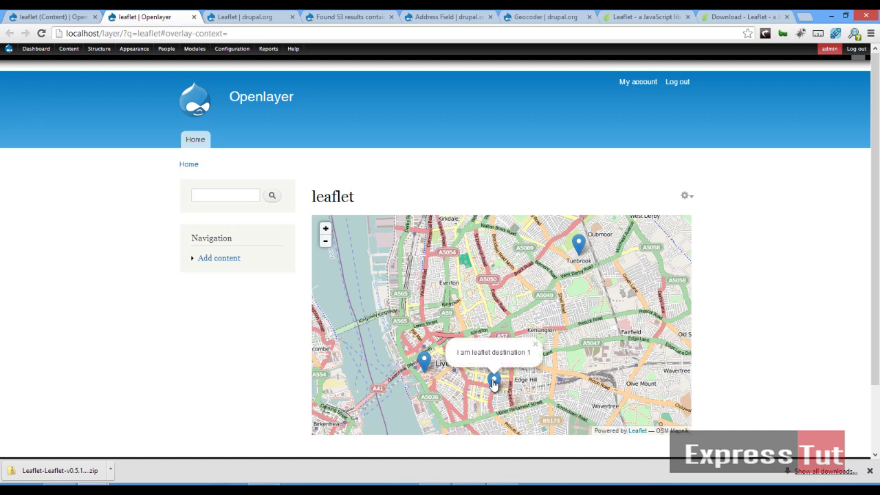
{"action": "left_click", "coordinate": [427, 365]}
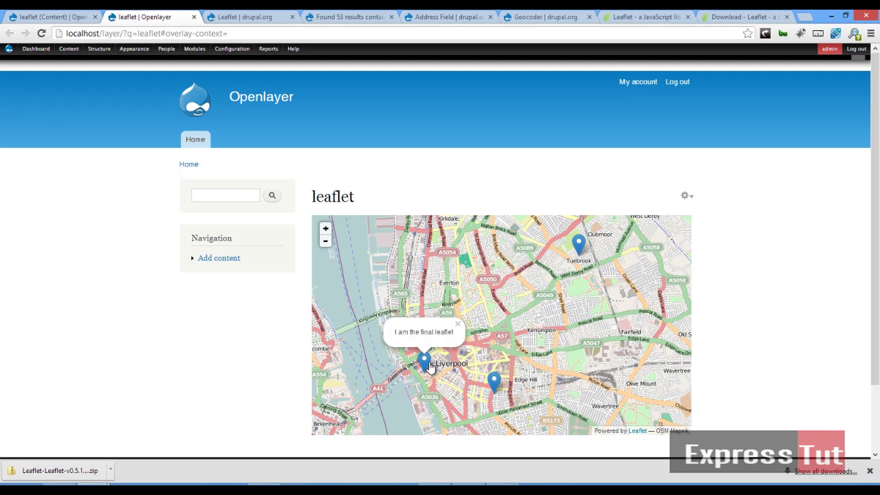
{"action": "left_click", "coordinate": [580, 249]}
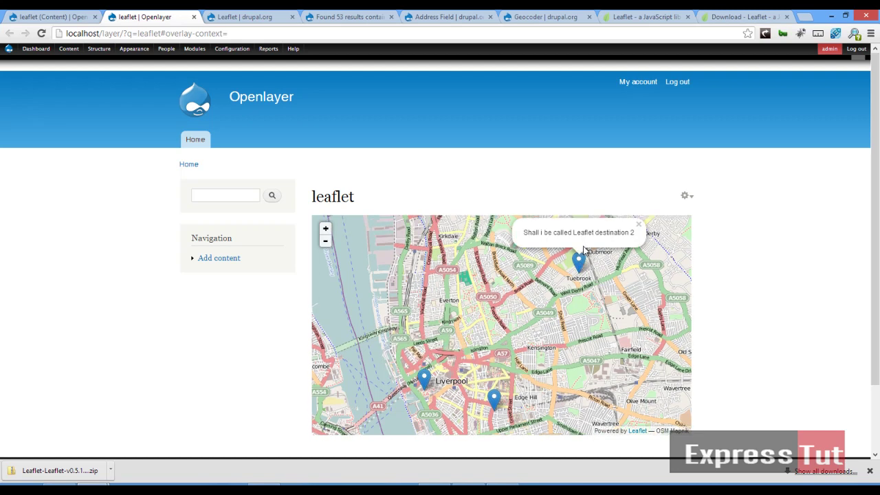
{"action": "left_click", "coordinate": [639, 227]}
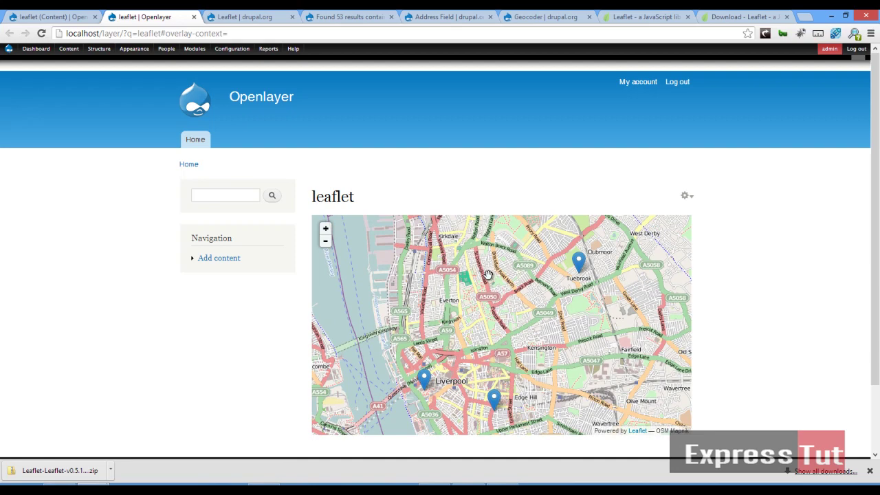
{"action": "left_click_drag", "start_coordinate": [489, 276], "coordinate": [490, 238]}
{"action": "left_click_drag", "start_coordinate": [512, 269], "coordinate": [502, 288]}
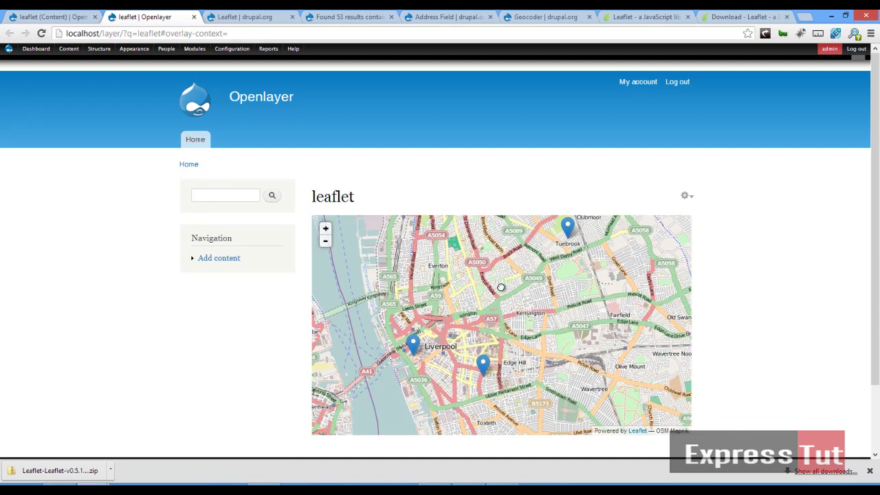